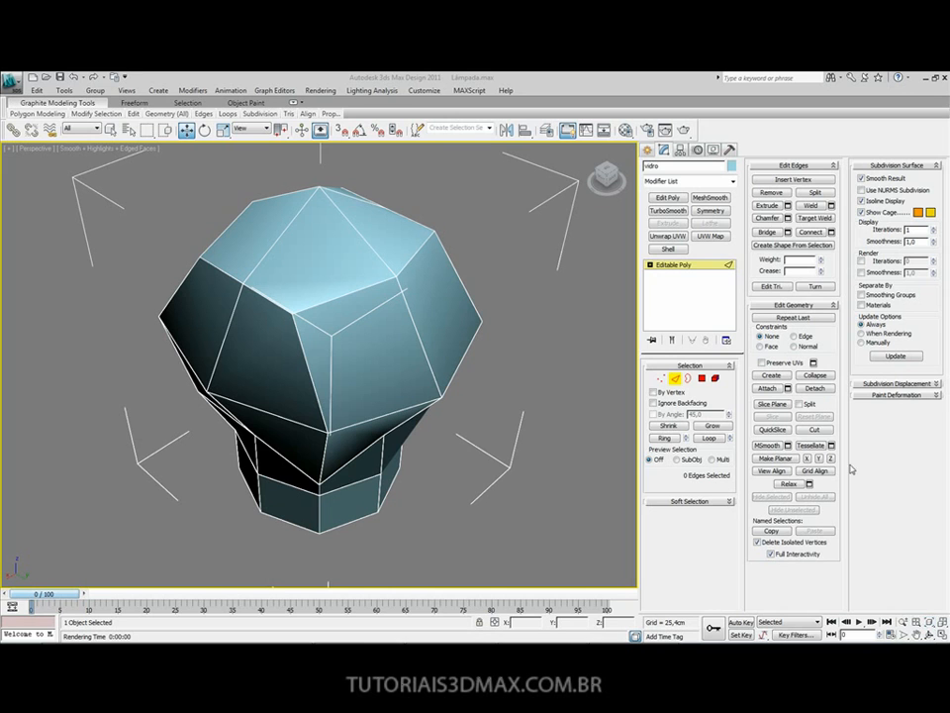
Show the polygon and vertex count statistics in the Perspective view.
middle_click_drag(310, 308, 334, 302, "alt")
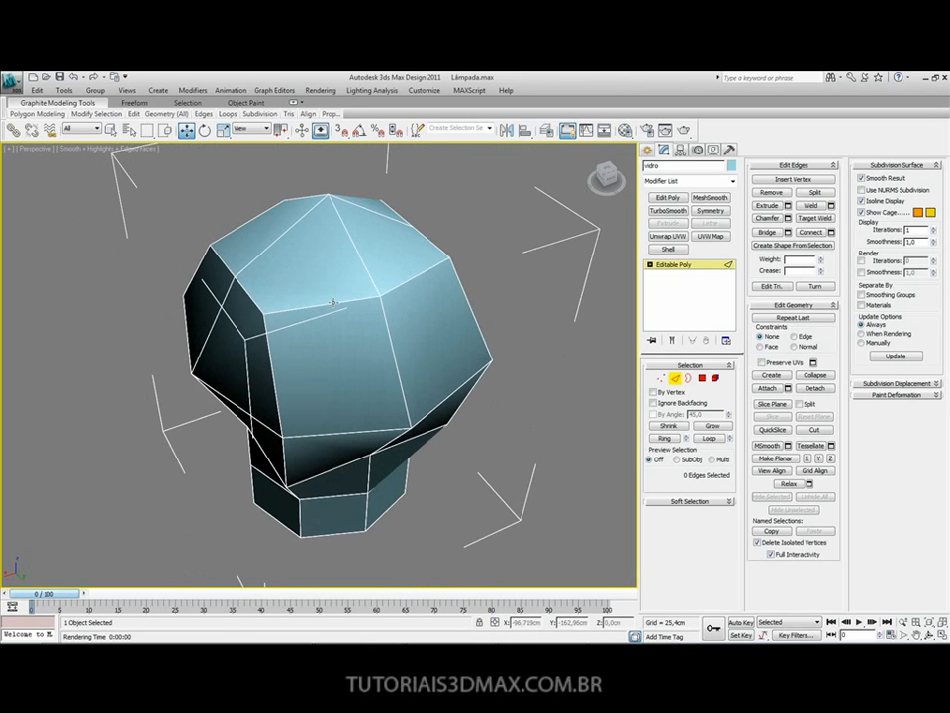
left_click(11, 150)
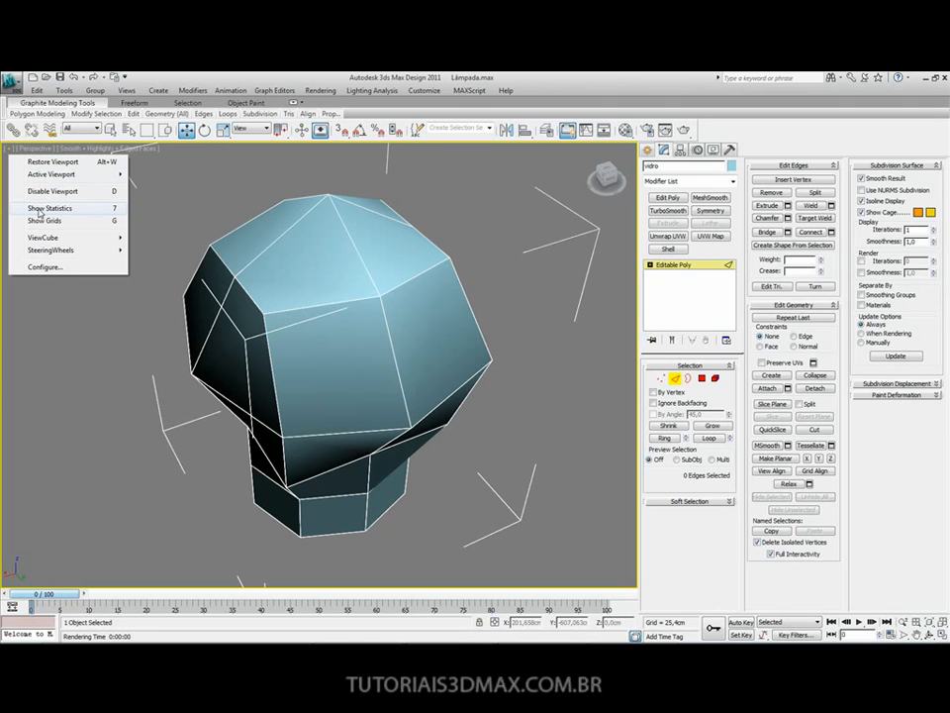
left_click(96, 211)
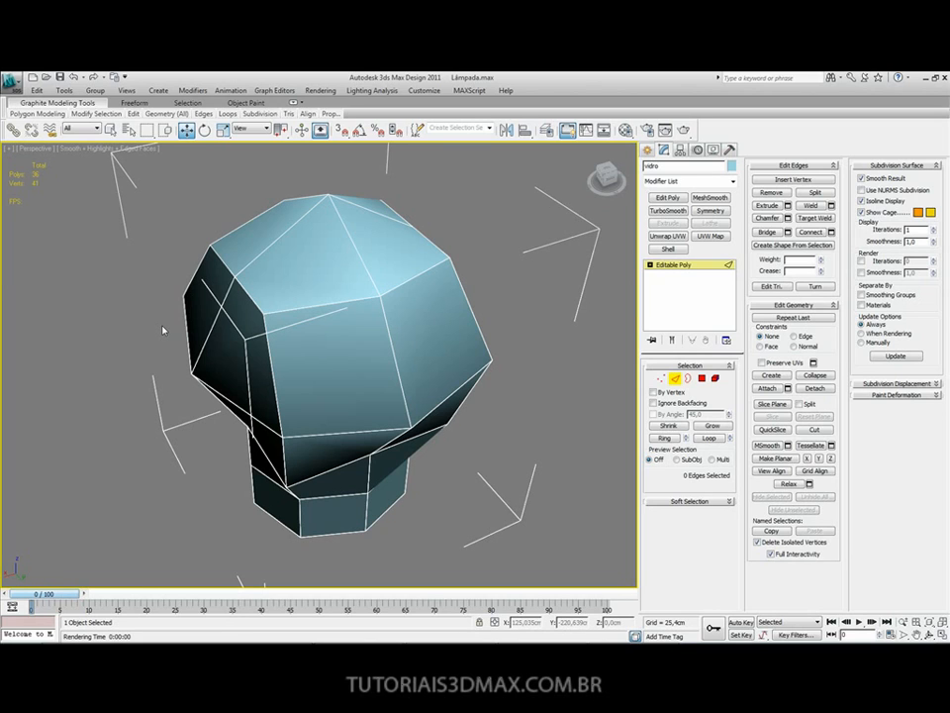
key("7")
key("7")
key("7")
key("7")
Select the four-sided face at the upper front of the bulb at polygon level to examine a single polygon.
left_click(700, 379)
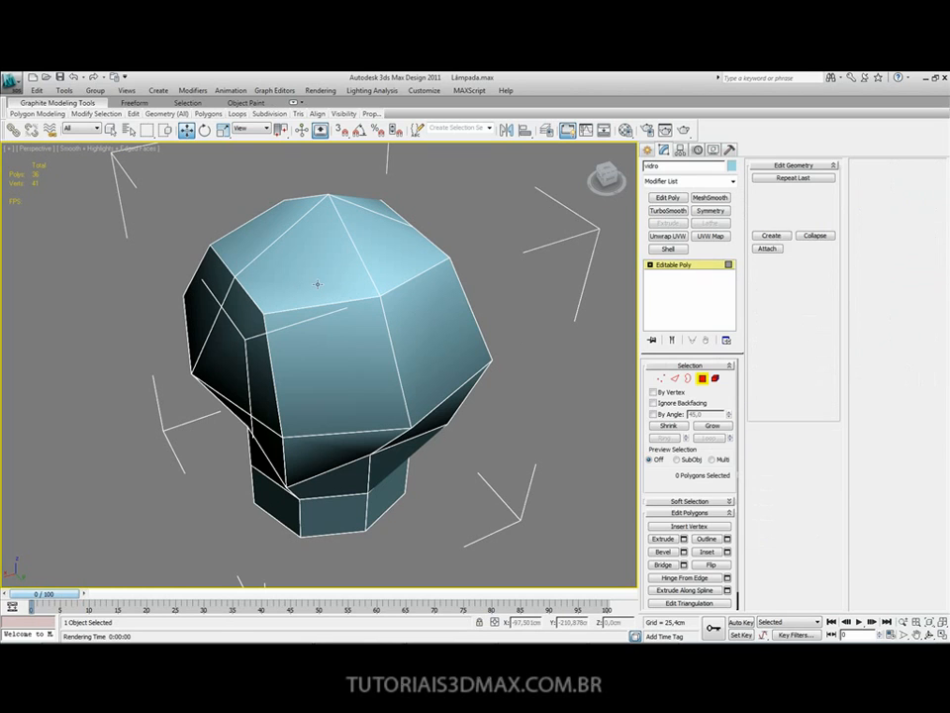
left_click(303, 271)
left_click(334, 361)
left_click(425, 327)
left_click(399, 256)
left_click(333, 262)
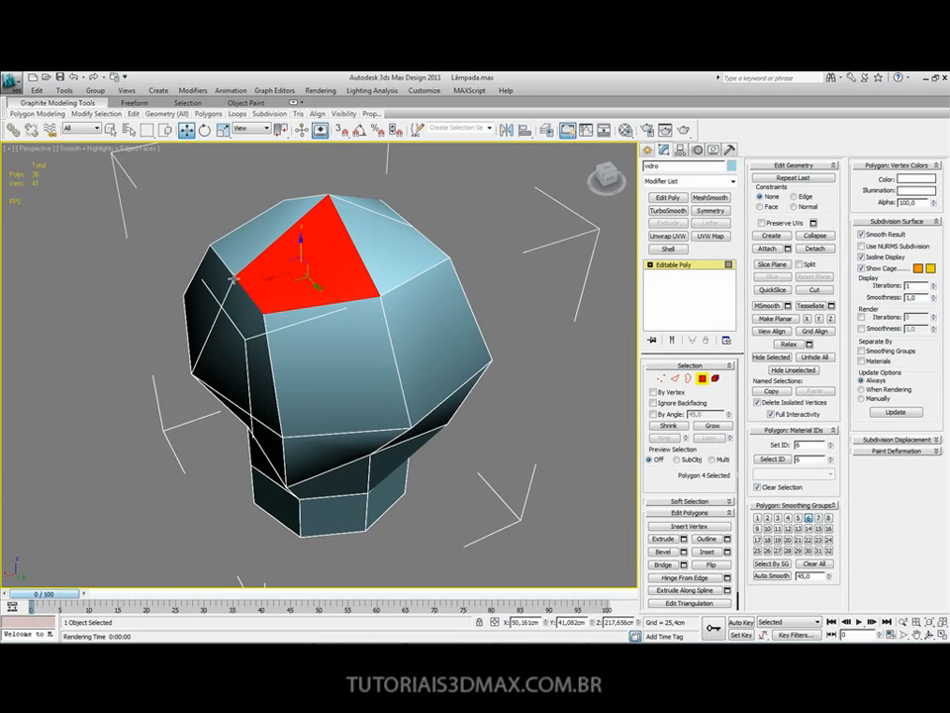
Select the corner vertices of that upper front face one by one at vertex level.
left_click(660, 377)
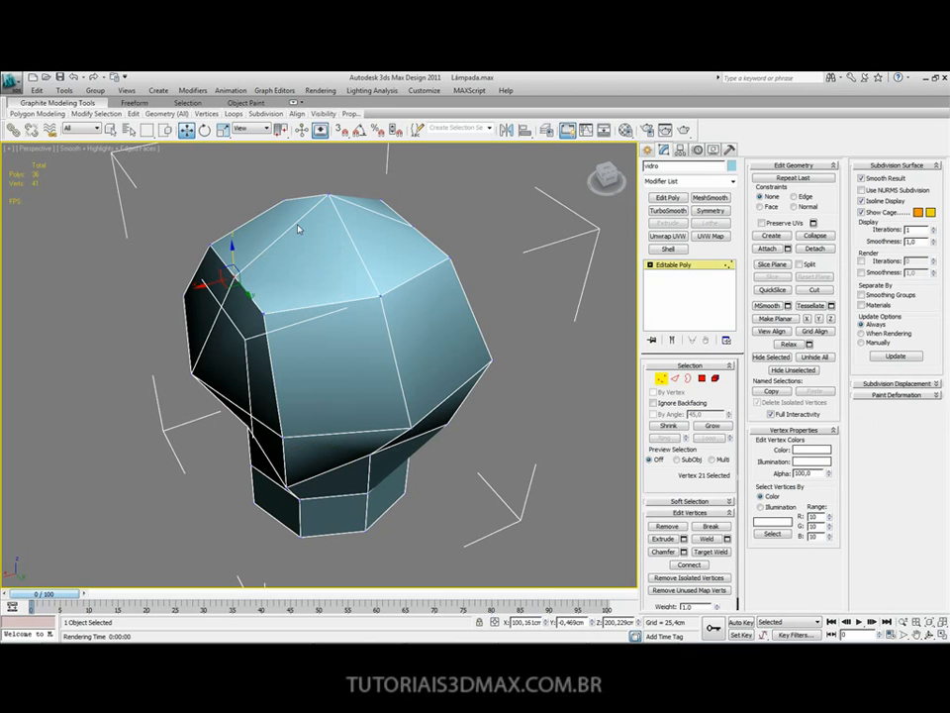
left_click(327, 195)
left_click(379, 294)
left_click(261, 312)
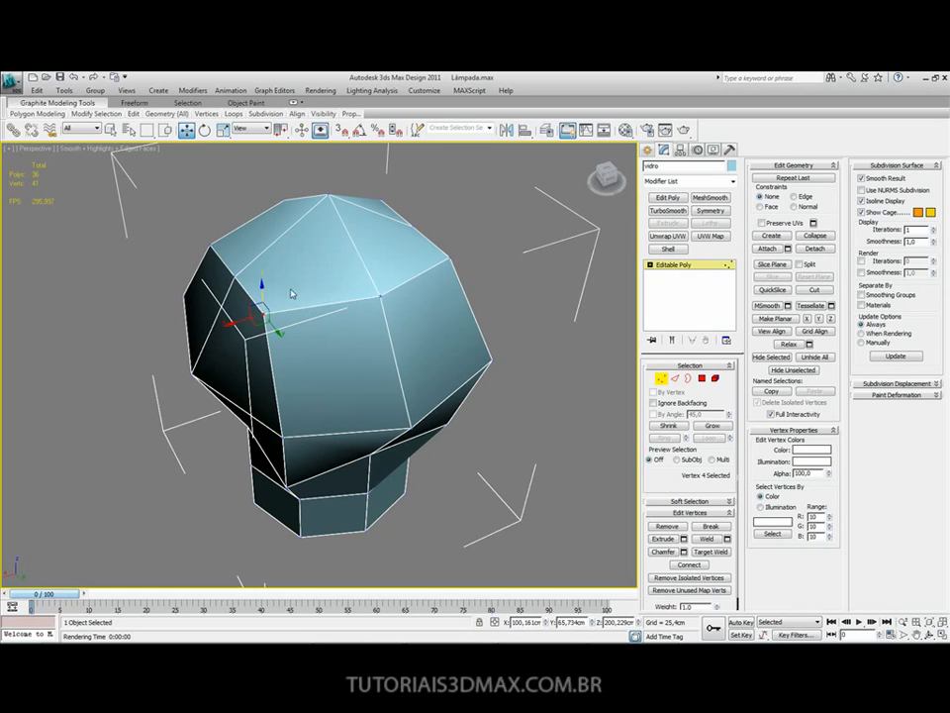
Return to polygon level and reselect the bulb's upper front face to examine its shape.
left_click(700, 377)
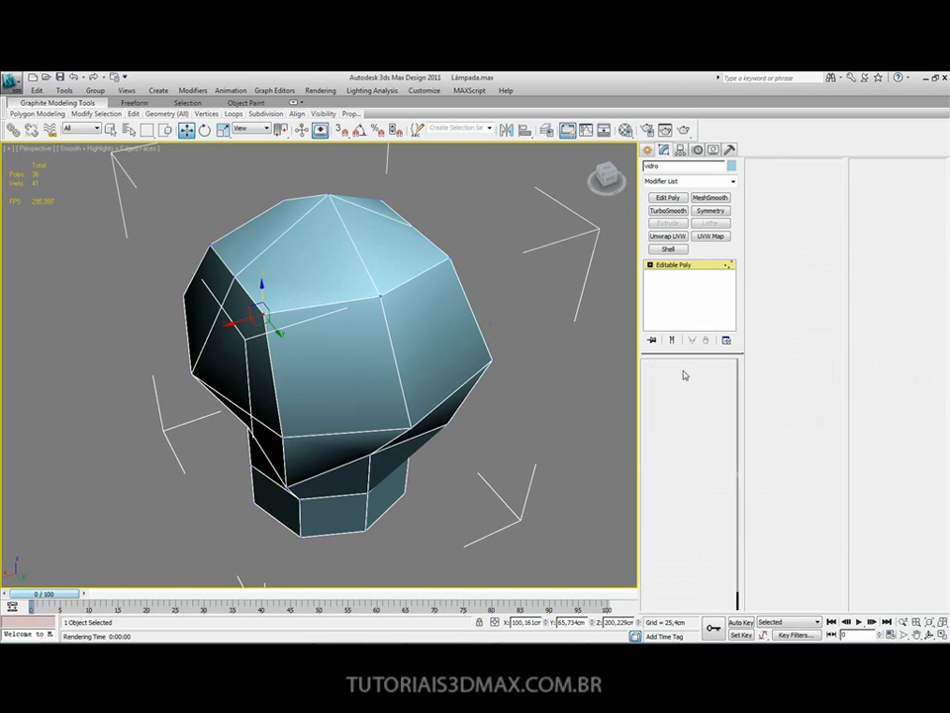
left_click(332, 284)
left_click(156, 245)
left_click(292, 268)
left_click(219, 199)
left_click(313, 249)
left_click(394, 251)
left_click(343, 262)
left_click(408, 253)
left_click(483, 246)
left_click(314, 255)
left_click(479, 239)
left_click(337, 263)
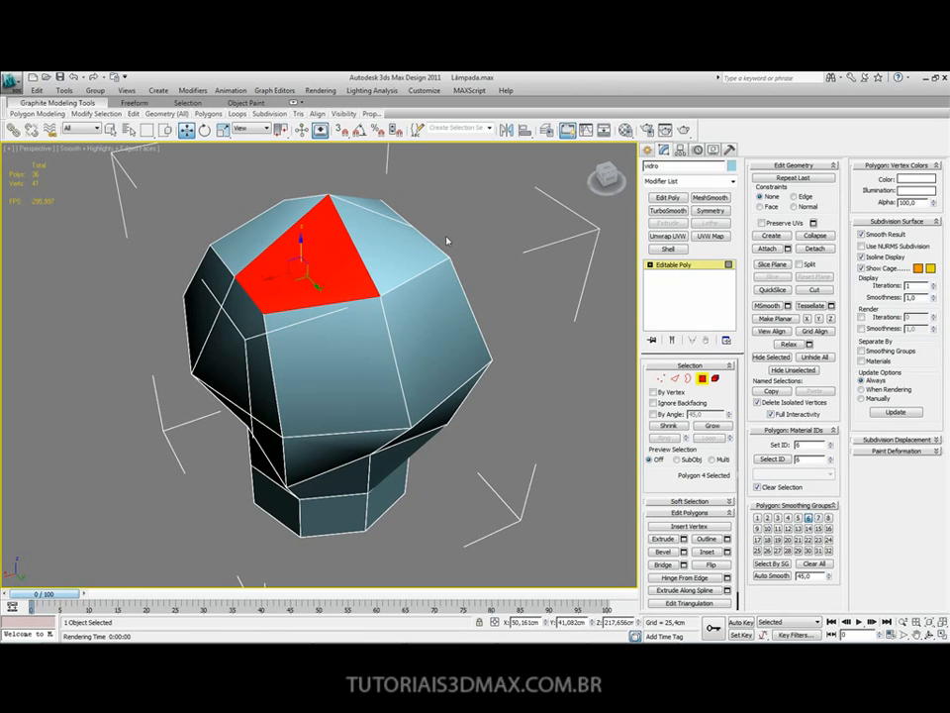
Clear the polygon selection, leave sub-object editing and reselect the whole bulb object.
left_click(447, 240)
left_click(396, 247)
left_click(317, 256)
left_click(500, 228)
left_click(307, 252)
left_click(541, 263)
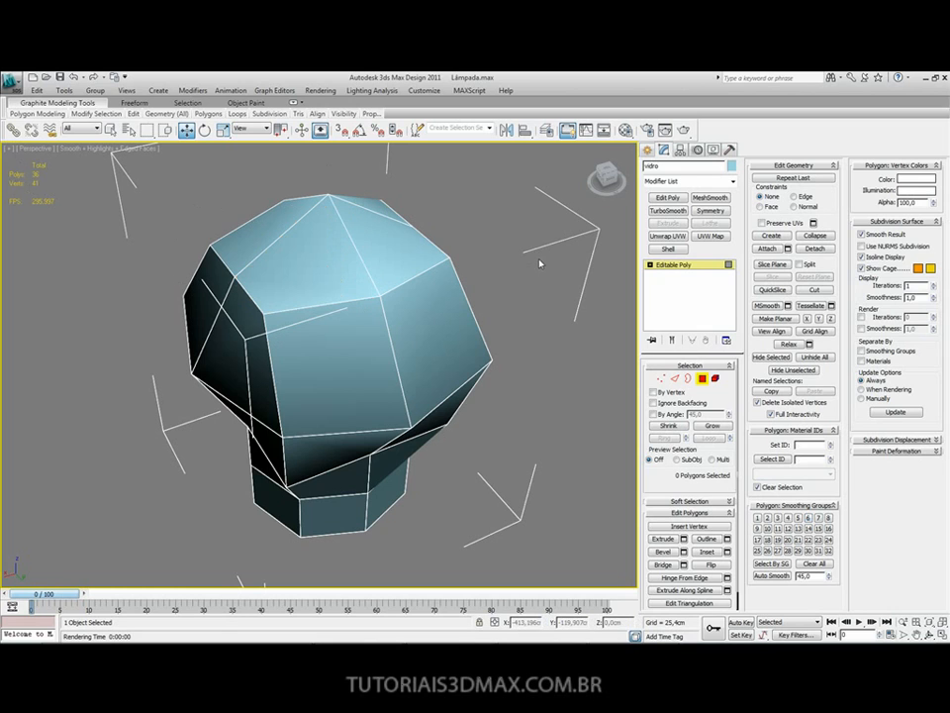
left_click(708, 265)
left_click(605, 328)
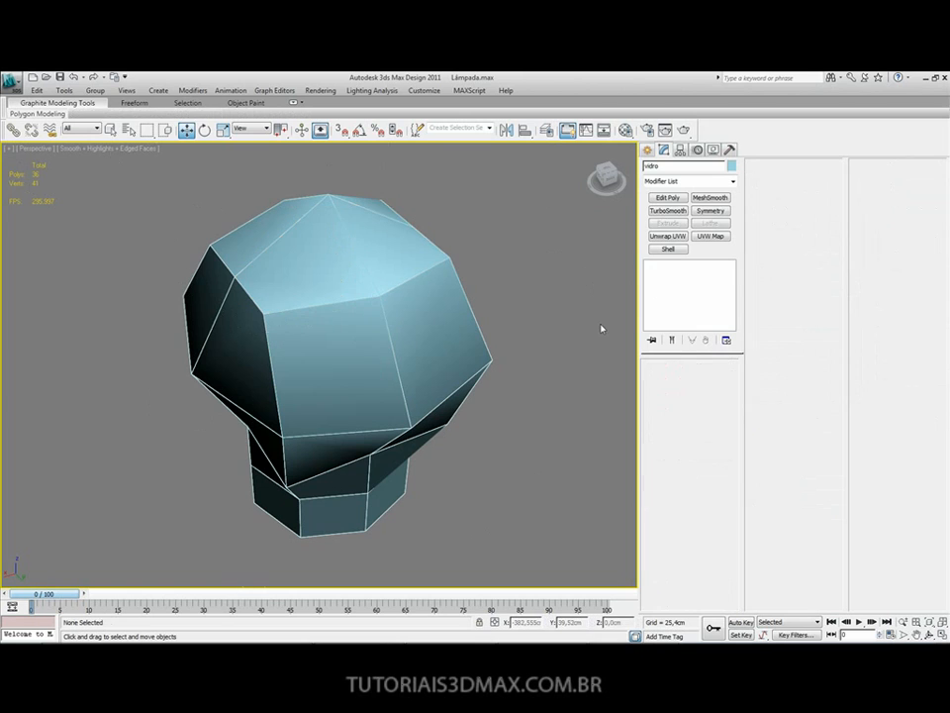
left_click(398, 306)
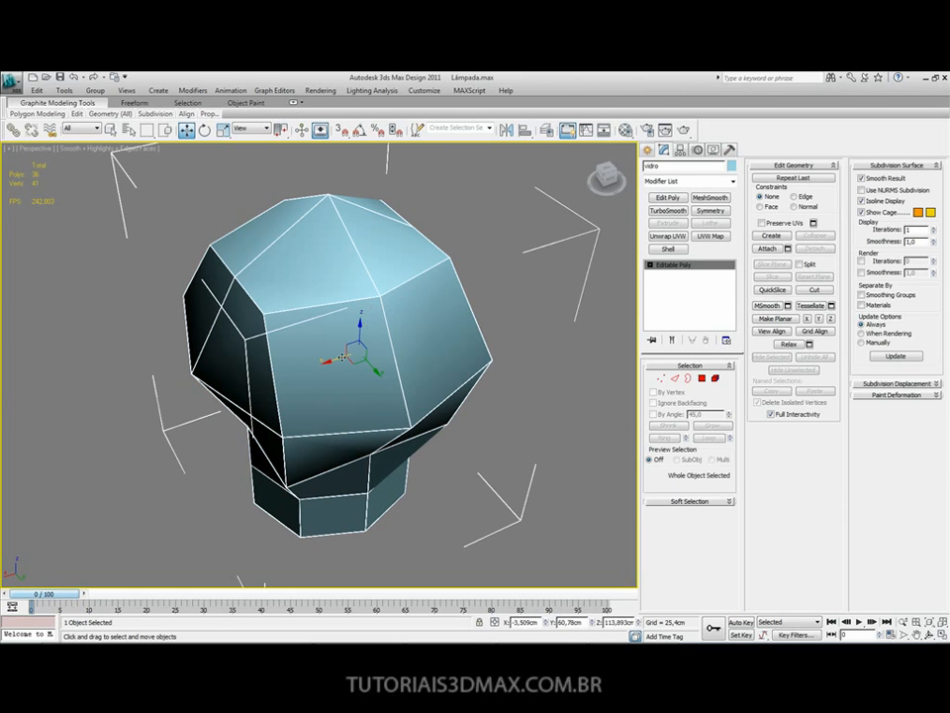
Clone the bulb once as an independent copy about 384 cm away along the X axis.
middle_click_drag(329, 362, 218, 329, "alt")
key("ctrl+z")
scroll(333, 351, "down", 2)
middle_click_drag(333, 350, 396, 327)
mouse_move(384, 338)
left_mouse_down("shift")
mouse_move(203, 358)
mouse_move(149, 379)
left_mouse_up("shift")
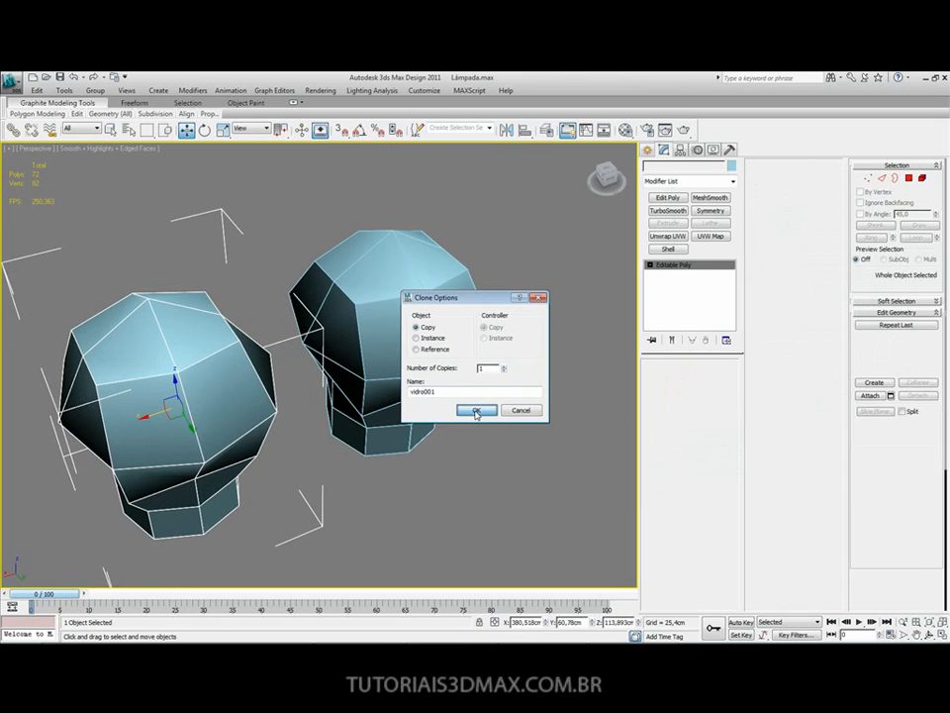
left_click(476, 410)
left_click(476, 416)
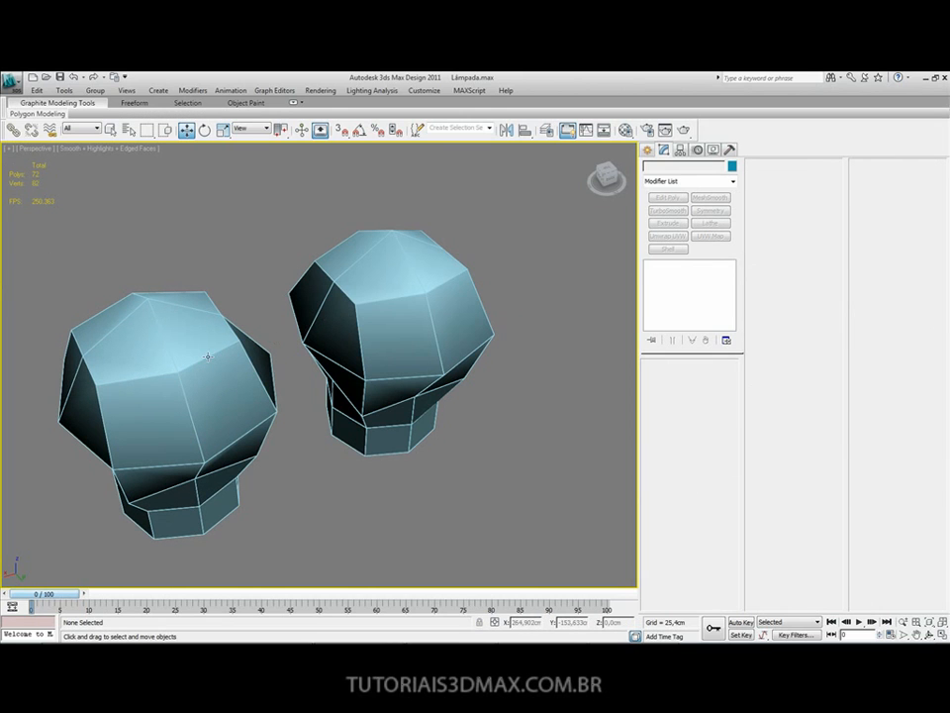
Clone the copied bulb to the other side of the original, at about X -372 cm.
left_click(393, 344)
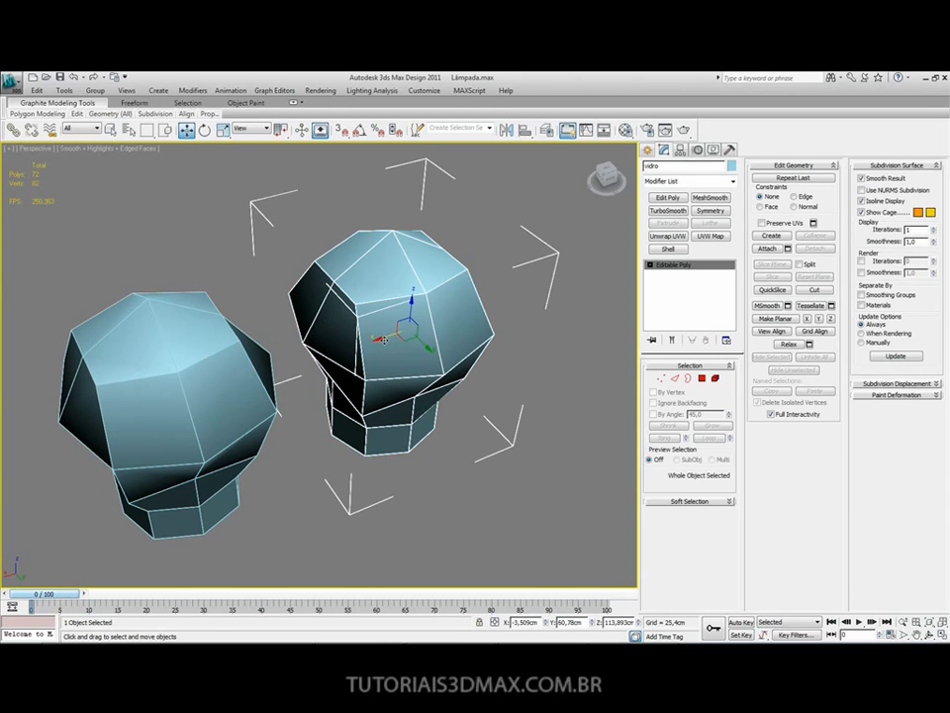
left_click(229, 346)
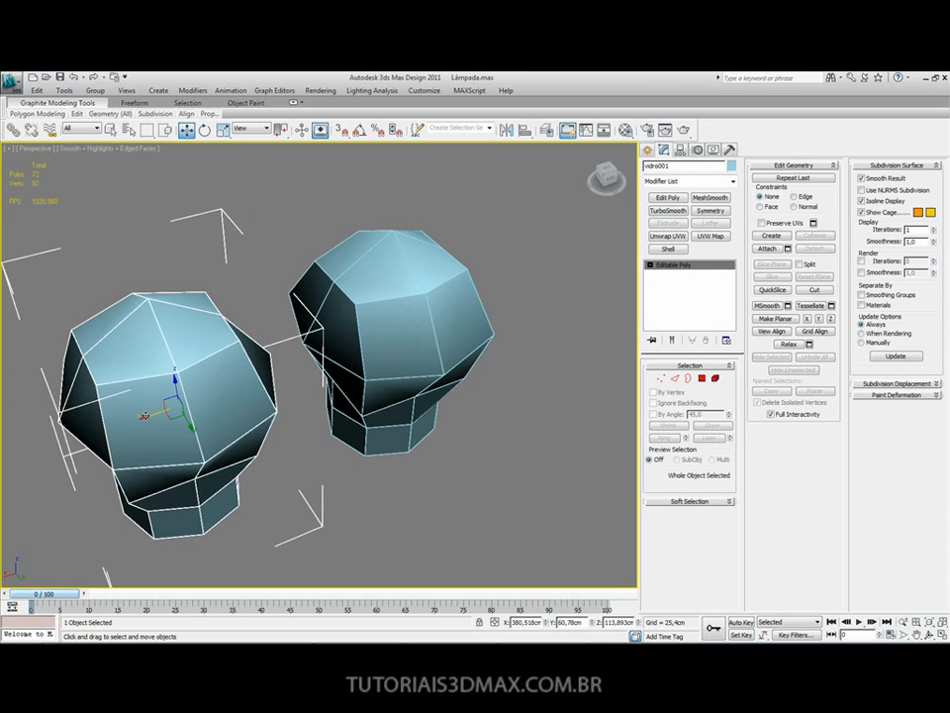
mouse_move(265, 386)
left_mouse_down("shift")
mouse_move(479, 315)
mouse_move(541, 312)
left_mouse_up("shift")
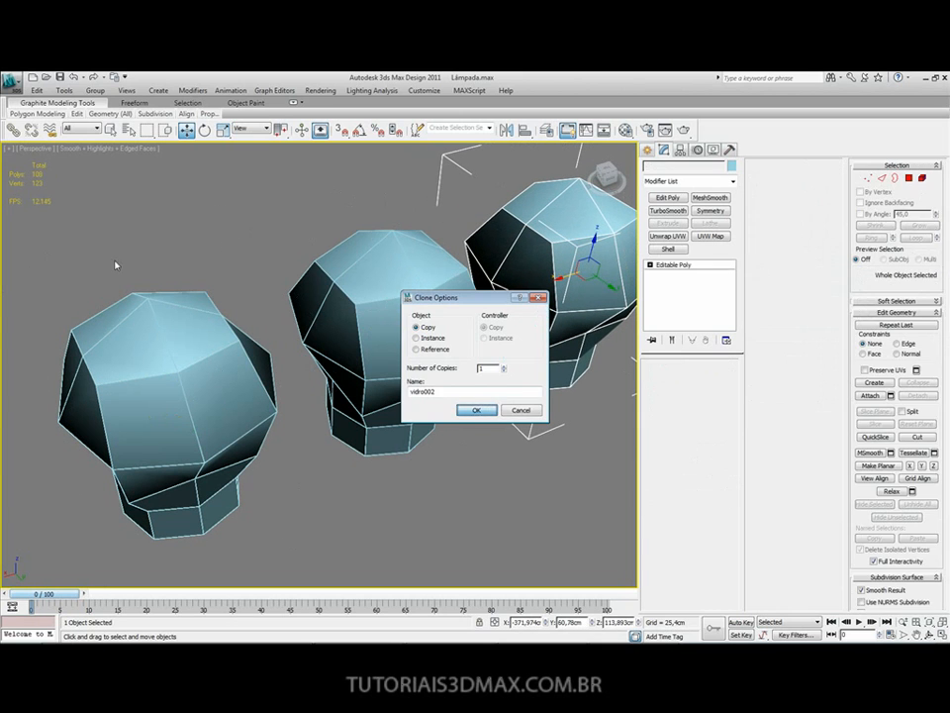
key("Return")
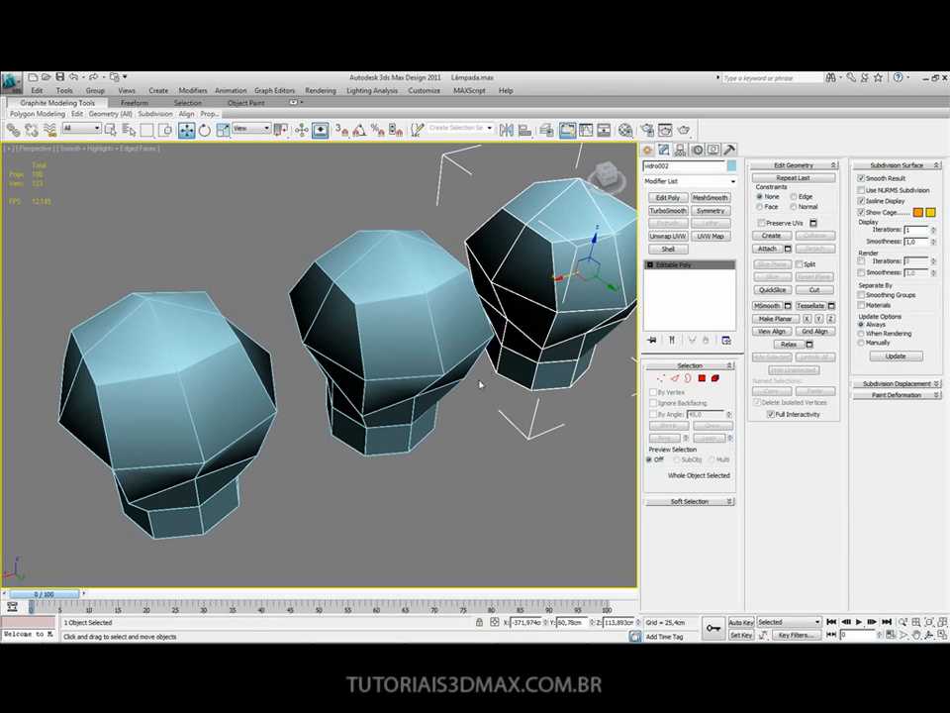
Delete both bulb copies, keeping only the original.
key("Delete")
left_click(228, 406)
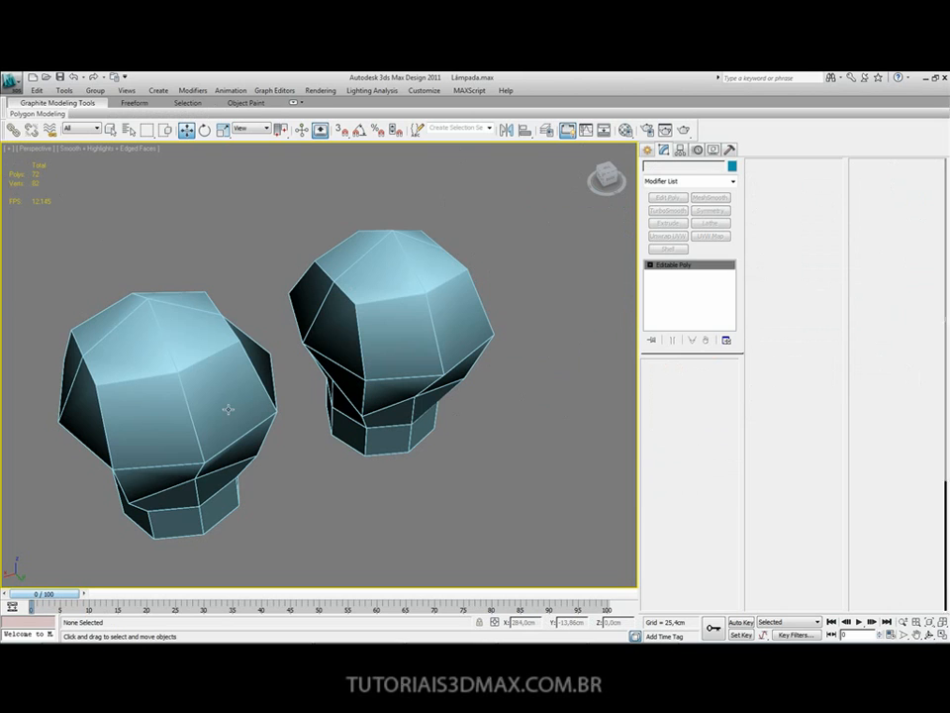
key("Delete")
Create a sphere with a radius of about 110 cm beside the bulb and deselect it.
left_click(648, 150)
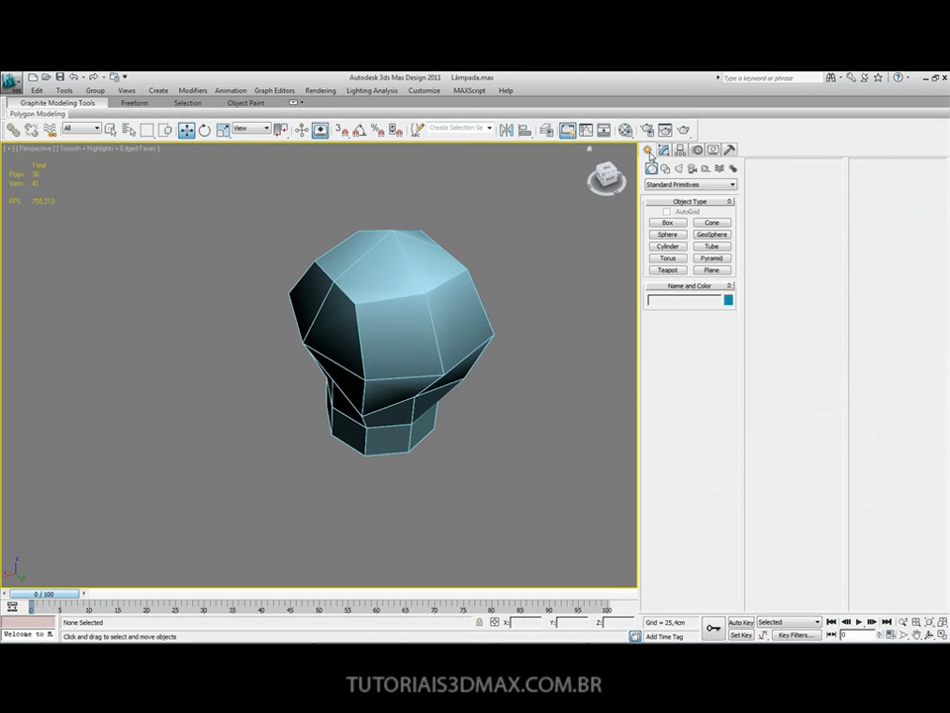
left_click(669, 235)
left_click_drag(164, 422, 209, 461)
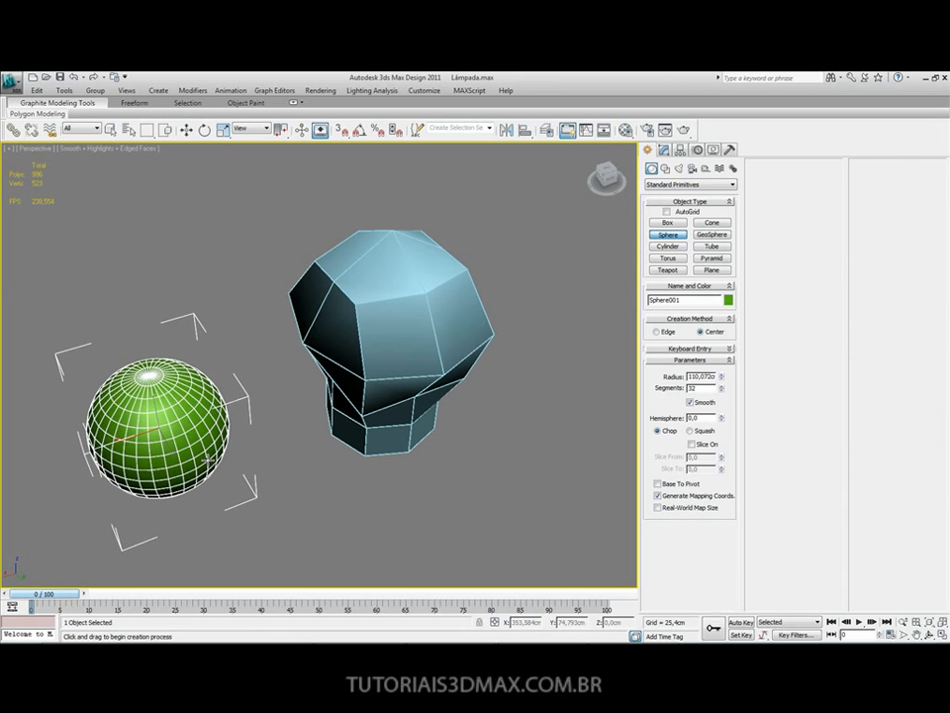
right_click(315, 487)
left_click(271, 414)
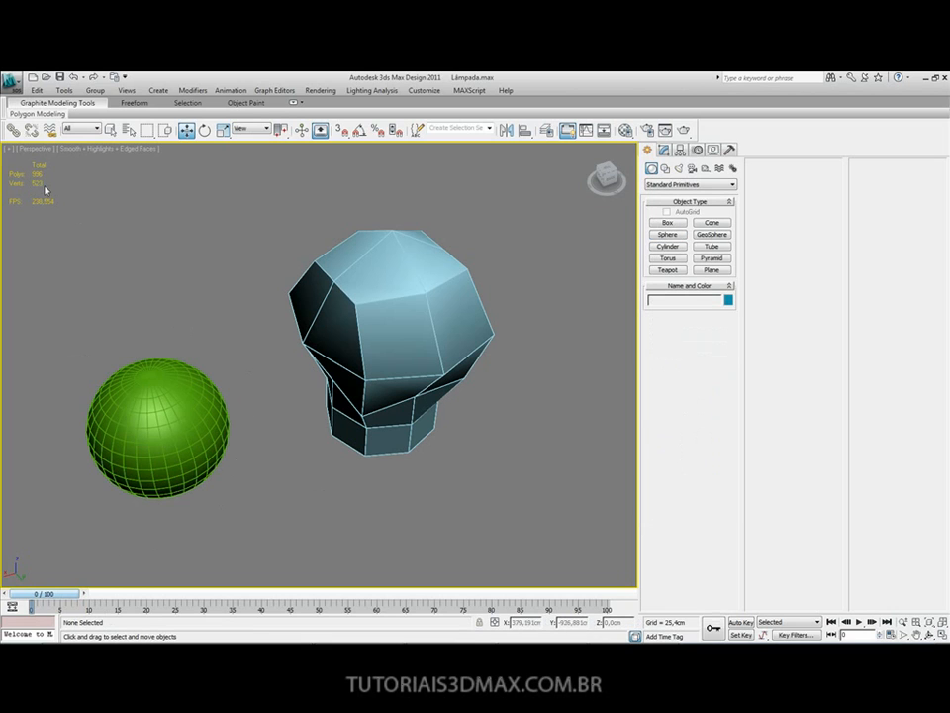
Delete the bulb so that only the sphere remains in the scene.
left_click(139, 402)
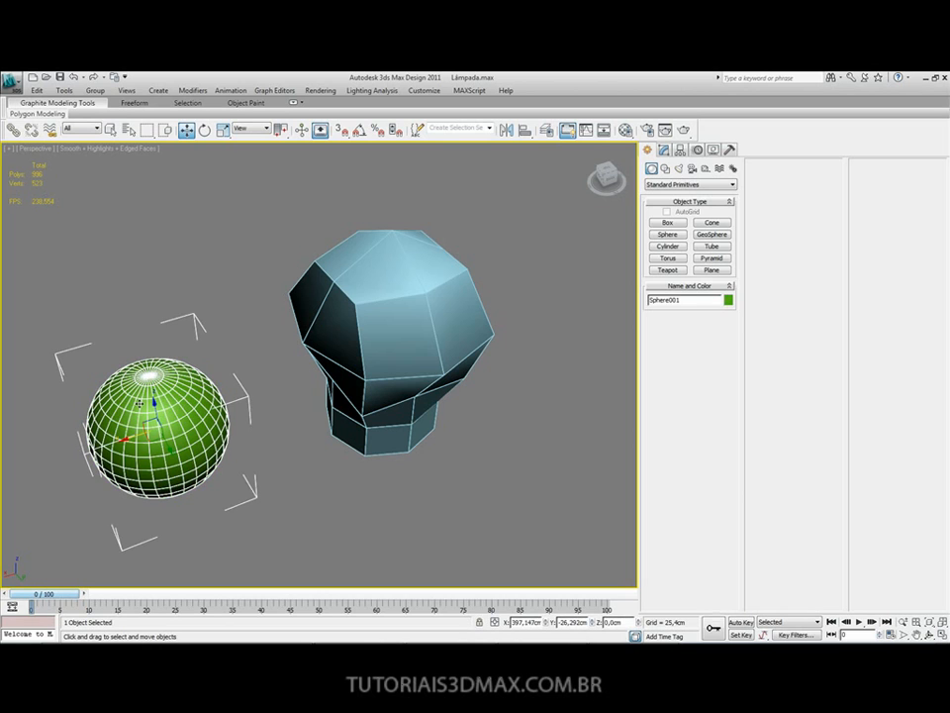
left_click(376, 294)
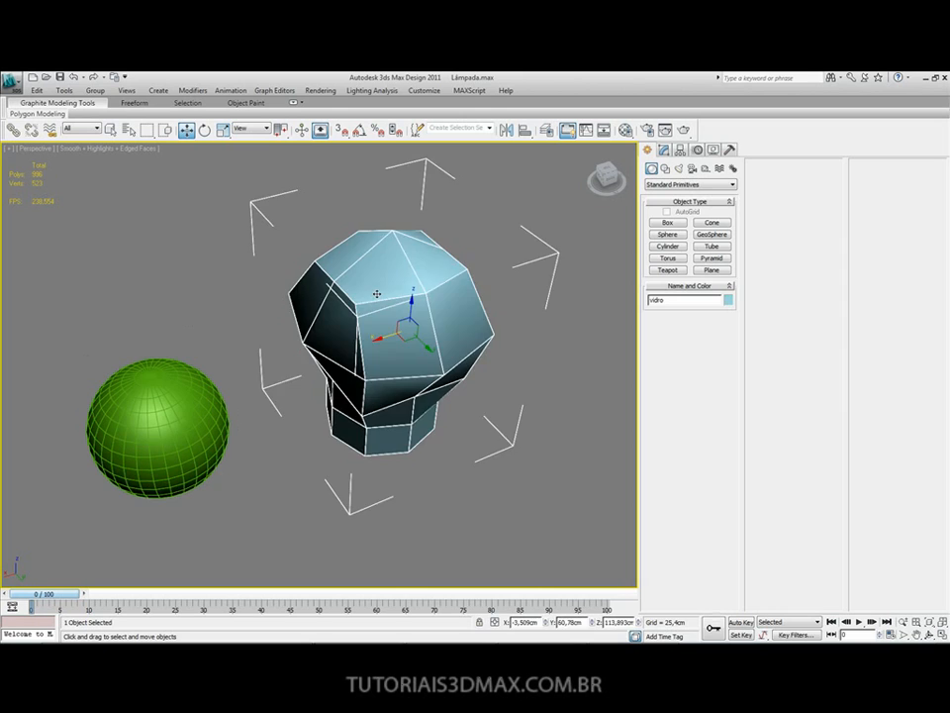
key("Delete")
Move the sphere along the X axis to about 114 cm and turn off its edged faces display.
left_click(142, 421)
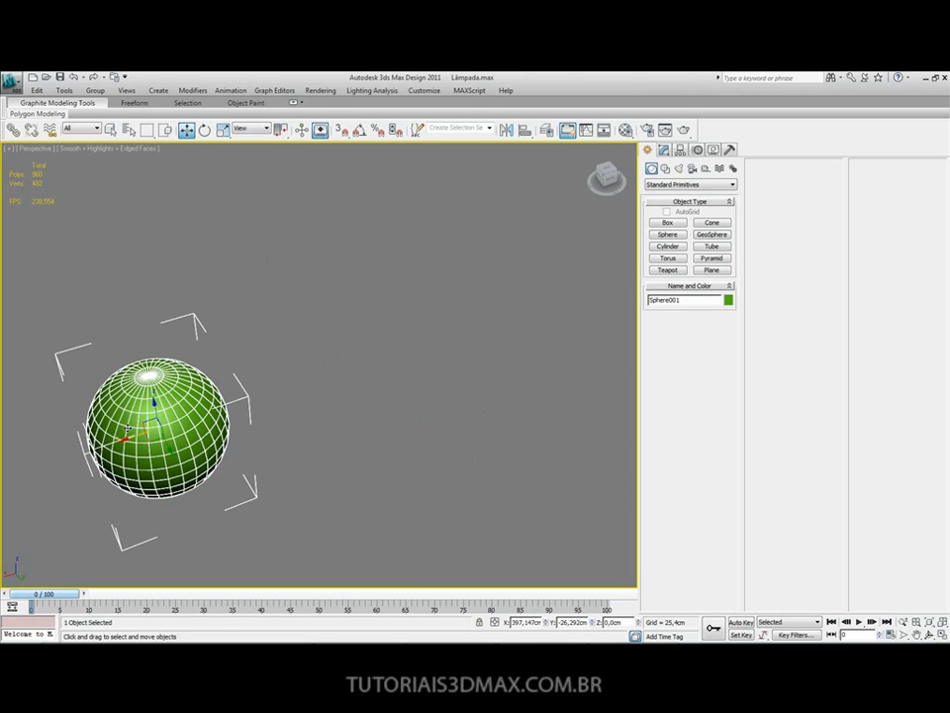
left_click_drag(142, 420, 280, 409)
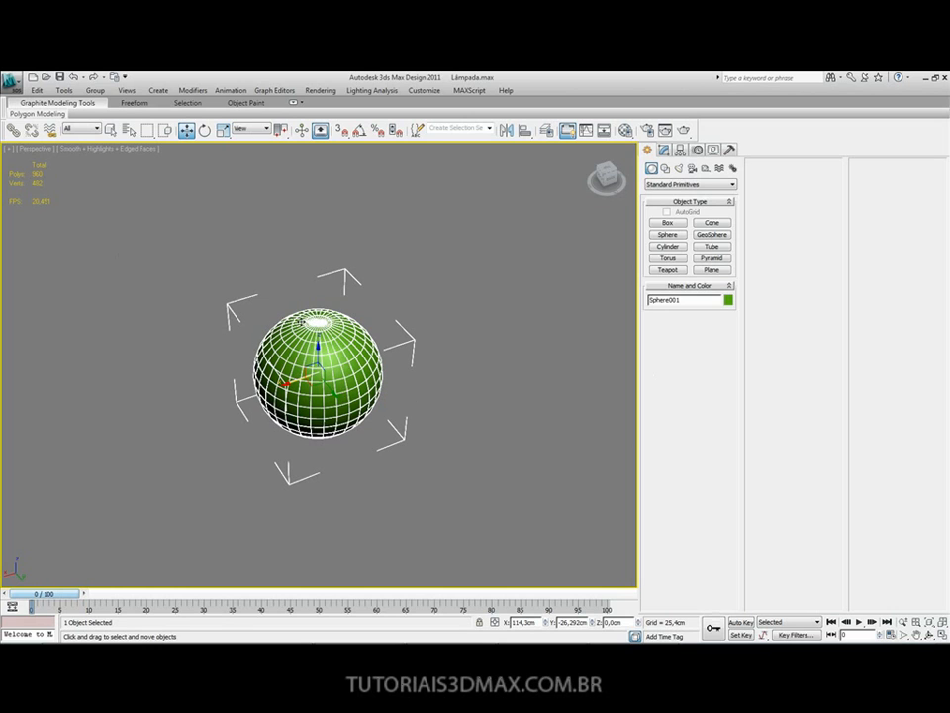
left_click(664, 149)
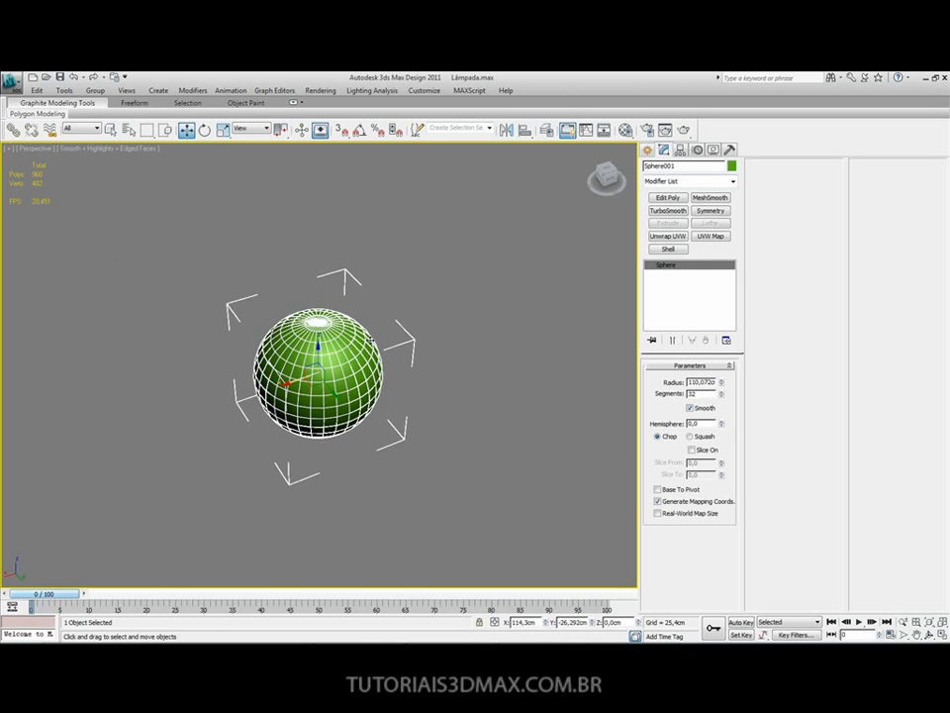
key("F4")
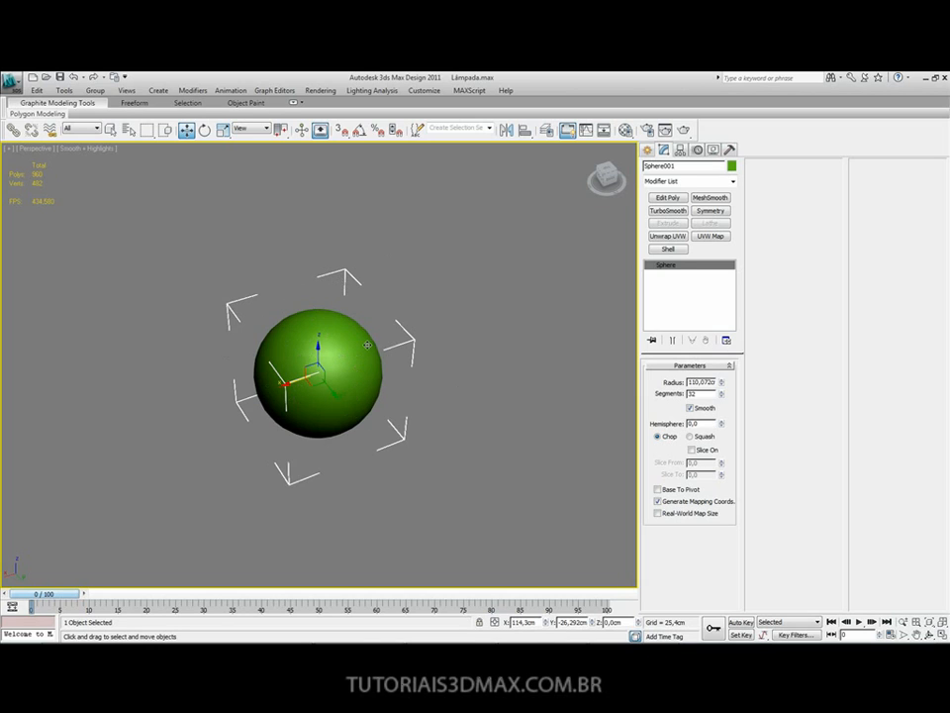
left_click(467, 280)
left_click(360, 339)
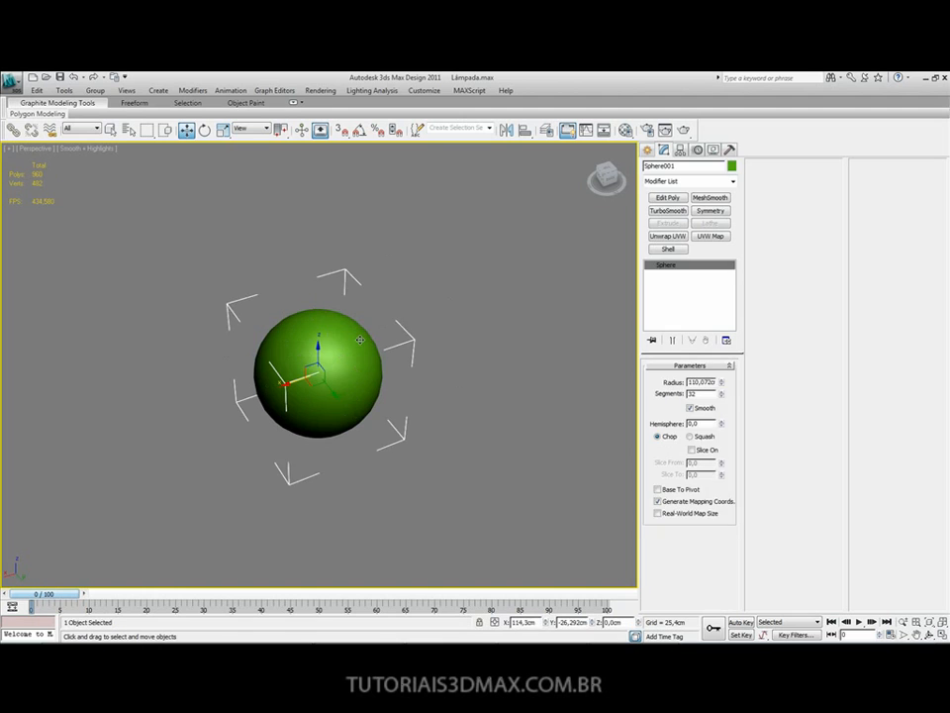
left_click(430, 325)
left_click(309, 342)
left_click(447, 335)
left_click(334, 351)
Undo the sphere's move, the bulb's deletion and the sphere's creation.
key("ctrl+z")
key("ctrl+z")
key("ctrl+z")
key("ctrl+z")
key("ctrl+z")
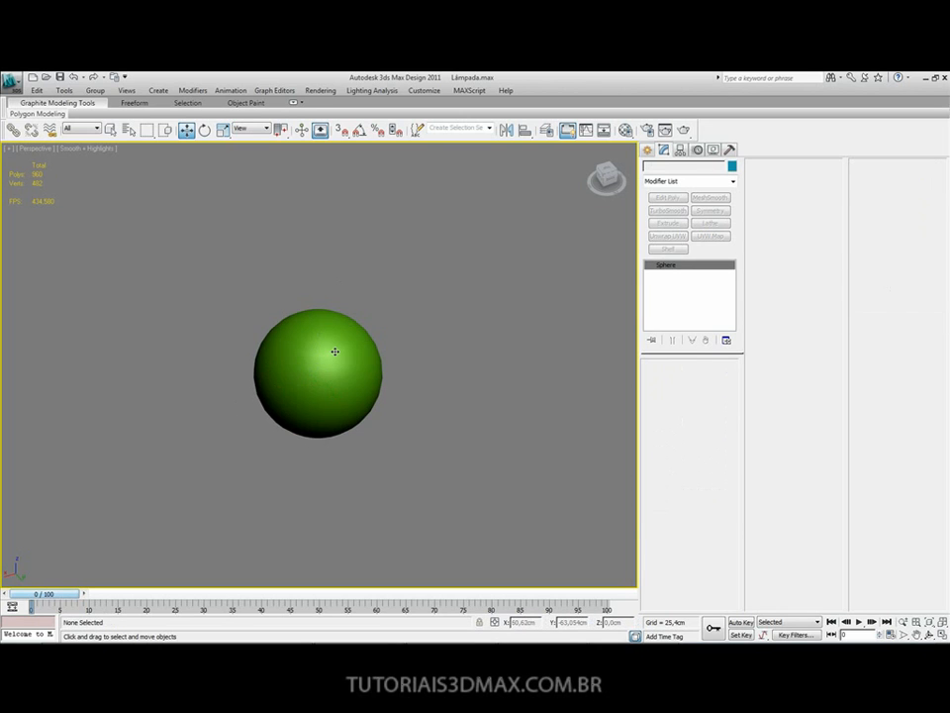
key("ctrl+z")
key("ctrl+z")
key("ctrl+z")
key("ctrl+z")
key("ctrl+z")
key("ctrl+z")
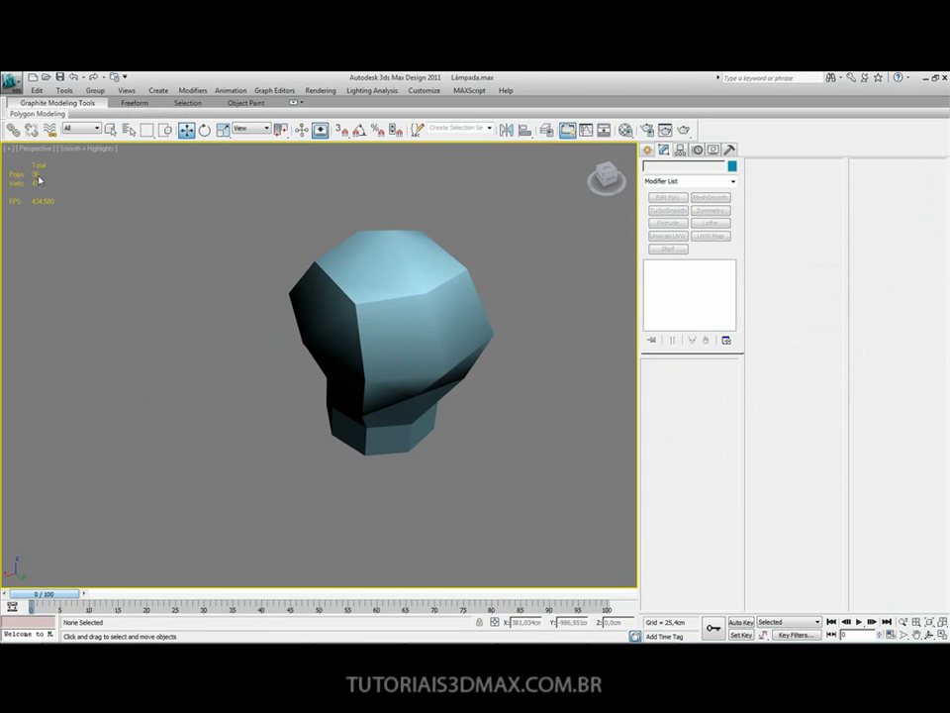
Enable NURMS subdivision on the bulb with 3 display iterations and turn edged faces back on.
left_click(365, 318)
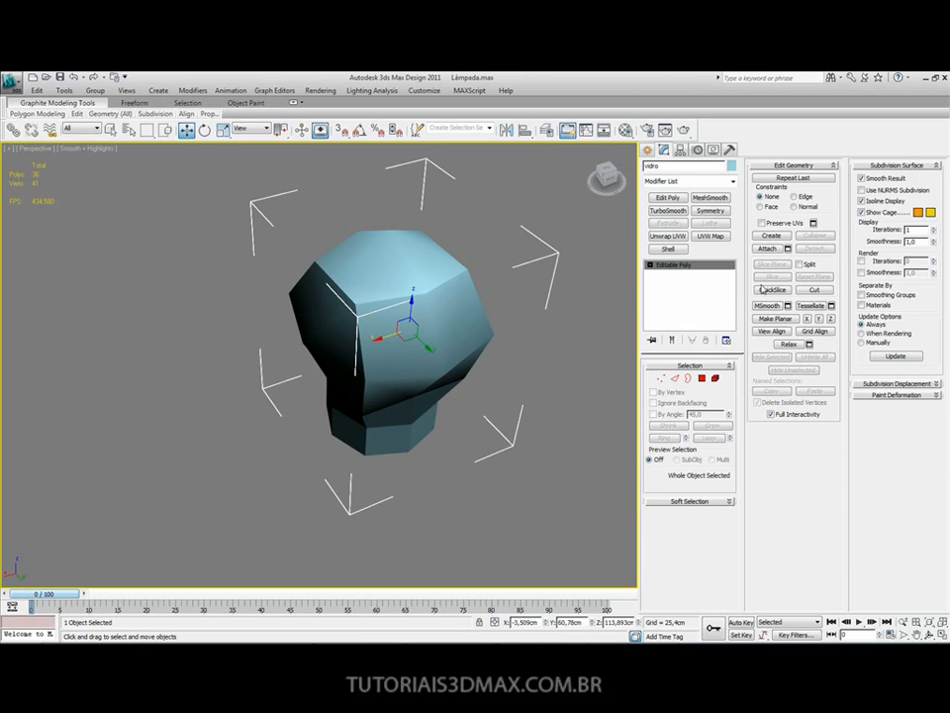
left_click(862, 190)
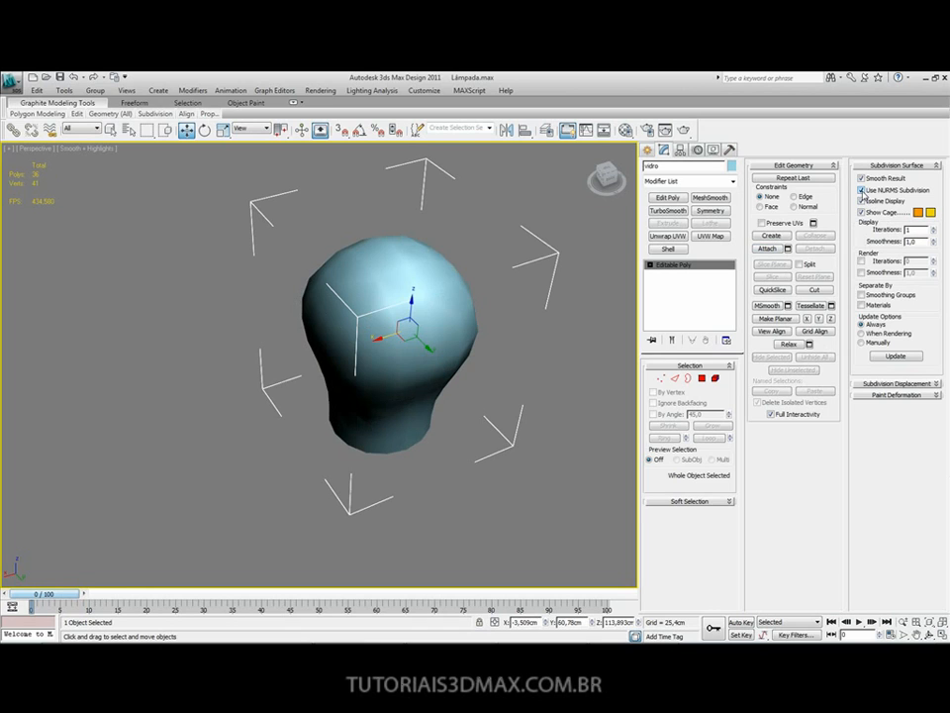
key("F4")
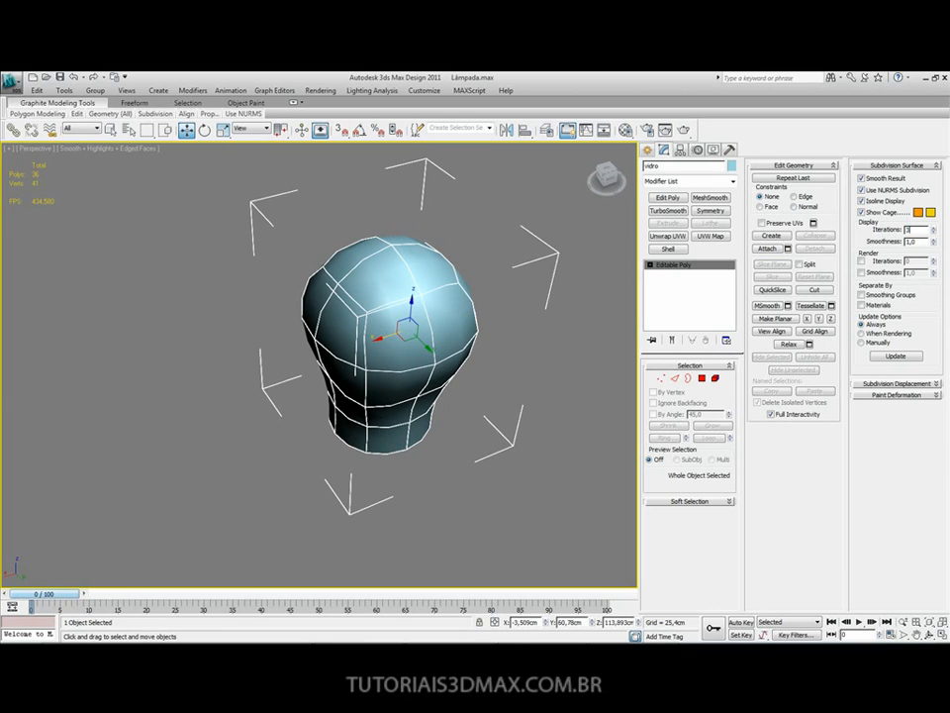
key("Return")
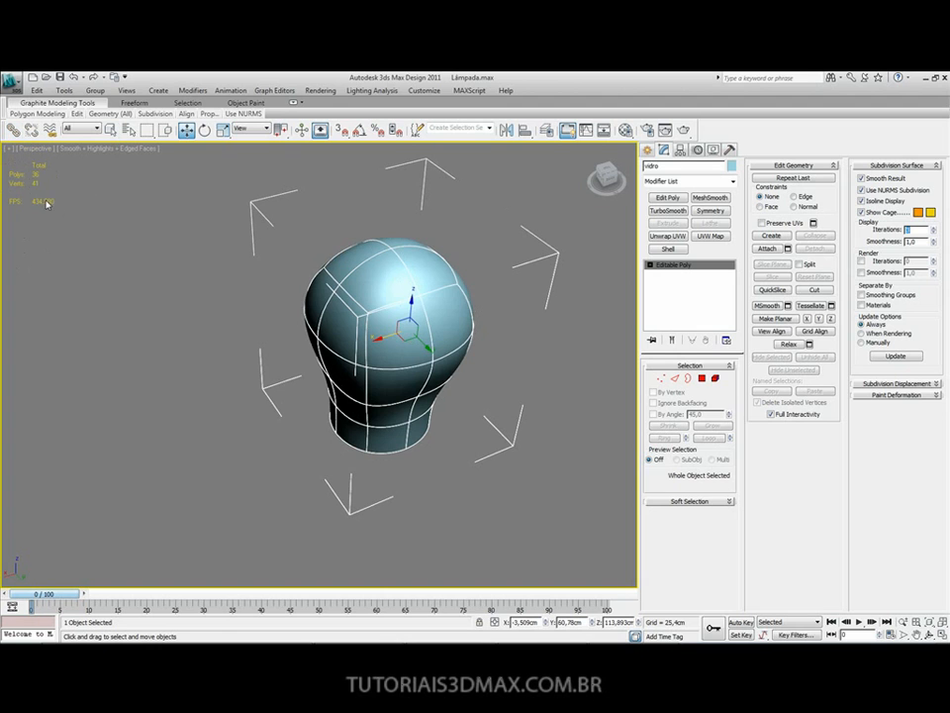
Turn off NURMS subdivision on the bulb and switch to vertex editing.
middle_click_drag(368, 342, 397, 323, "alt")
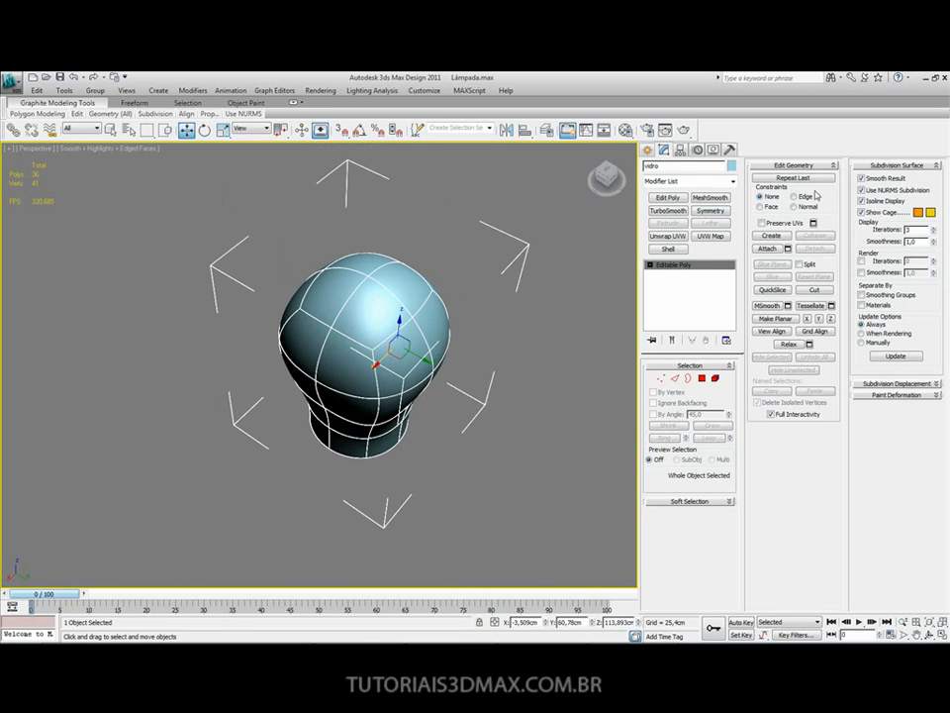
left_click(861, 189)
middle_click_drag(317, 297, 382, 304, "alt")
left_click(658, 380)
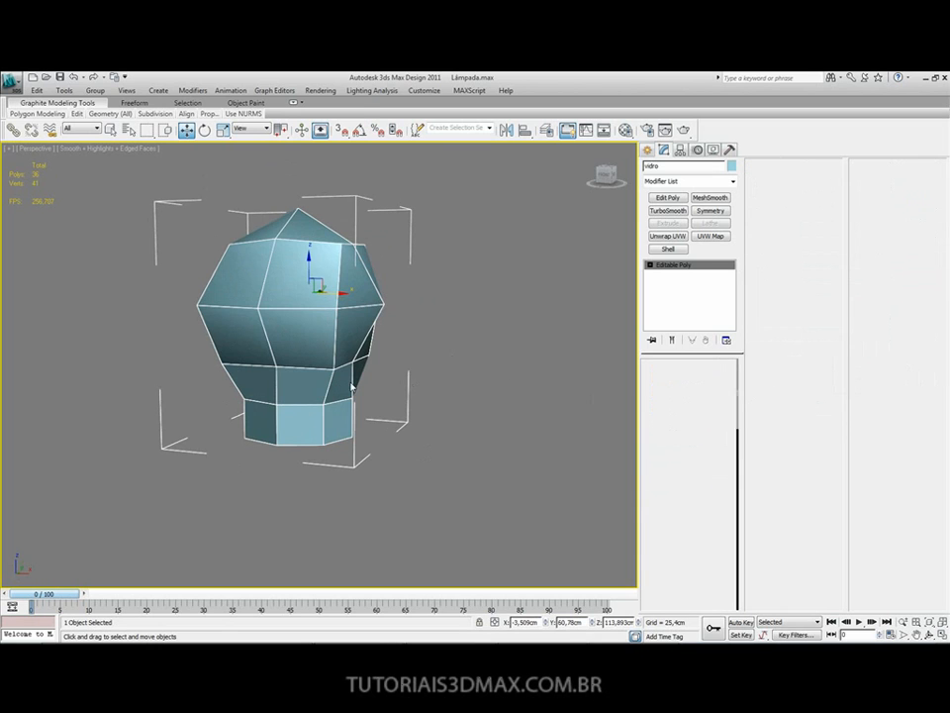
Select the four protruding vertices of the ring just above the bulb's neck and scale them slightly inward.
middle_click_drag(287, 376, 297, 395, "alt")
left_click(310, 380)
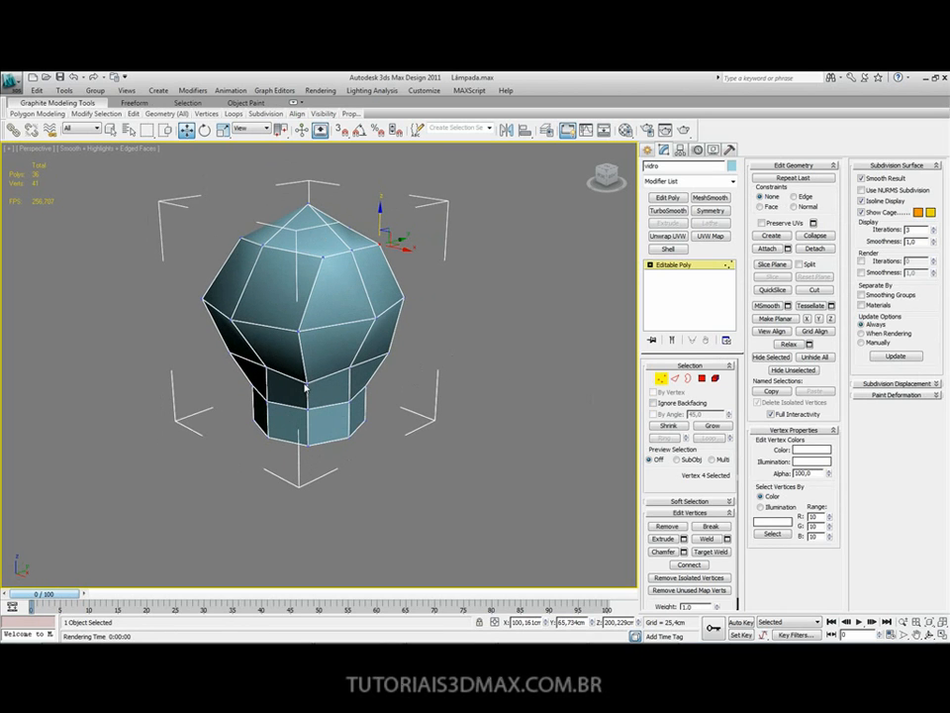
left_click(307, 383)
middle_click_drag(311, 381, 277, 376, "alt")
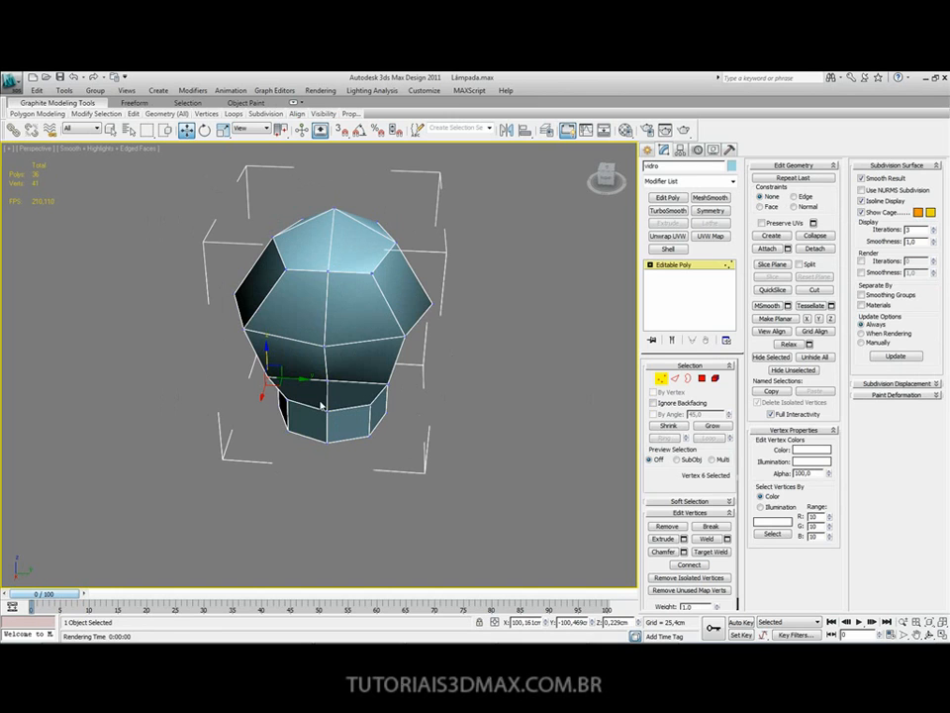
left_click(388, 385, "ctrl")
middle_click_drag(372, 388, 241, 381, "alt")
left_click(365, 415, "ctrl")
middle_click_drag(364, 416, 267, 421, "alt")
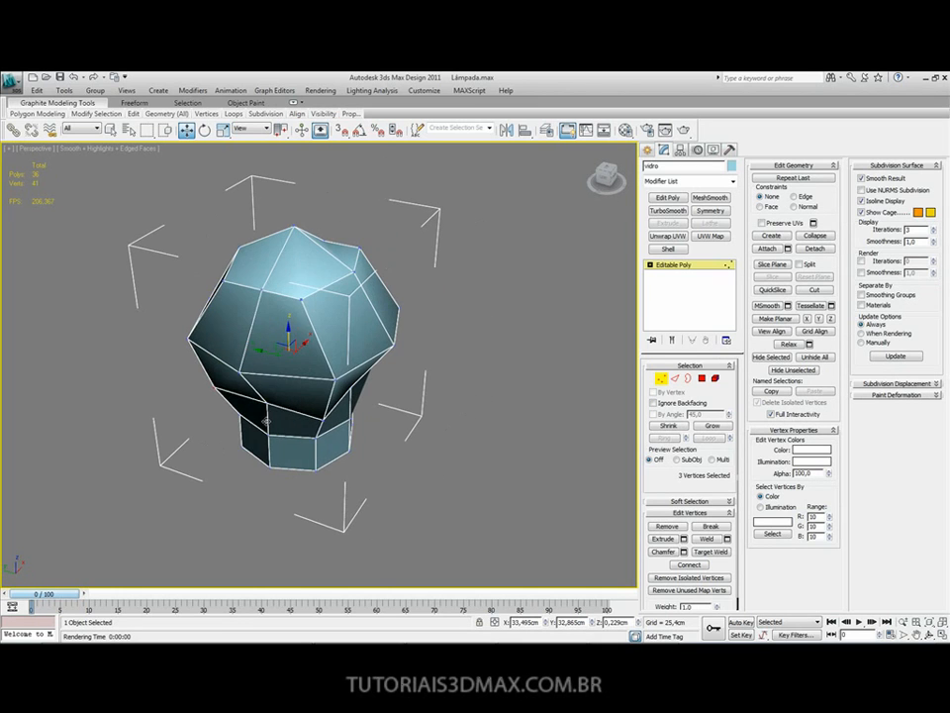
left_click(323, 420, "ctrl")
key("r")
left_click_drag(297, 373, 298, 381)
middle_click_drag(396, 435, 319, 377, "alt")
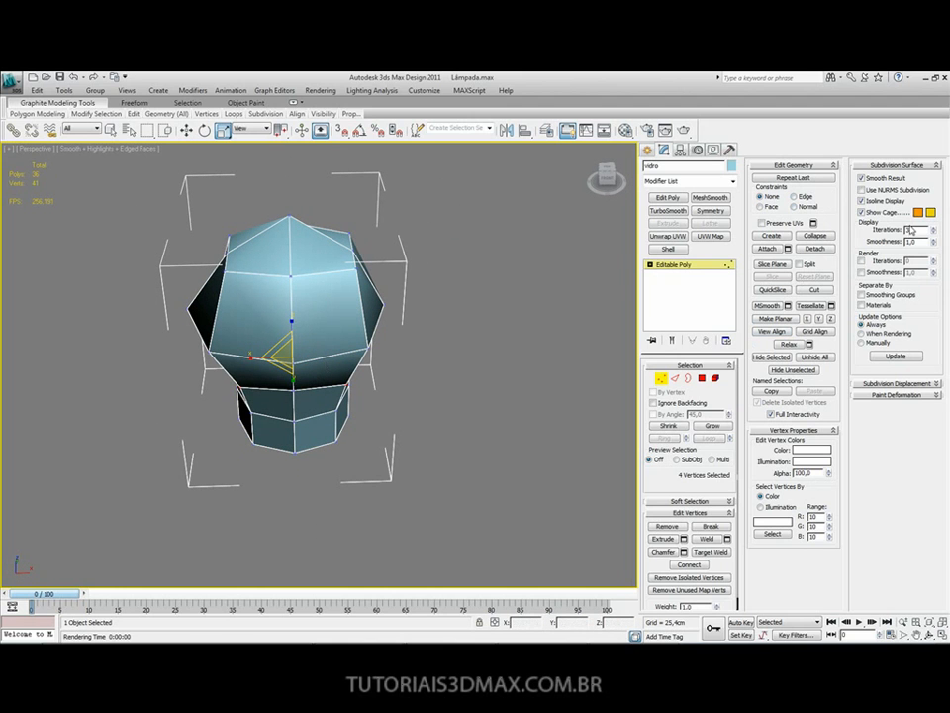
Re-enable NURMS subdivision to check the reshaped neck and turn off the edged faces display.
left_click(862, 189)
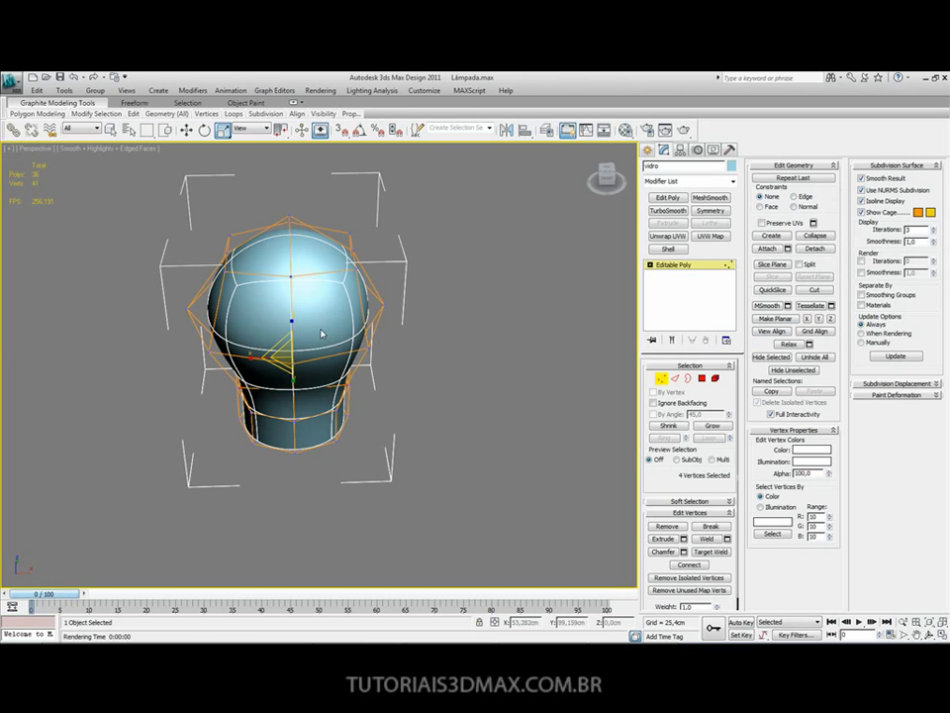
key("F4")
middle_click_drag(249, 351, 354, 447, "alt")
In the top view, scale the bulb's two opposite outermost vertex pairs outward, one along X and the other along Y.
key("t")
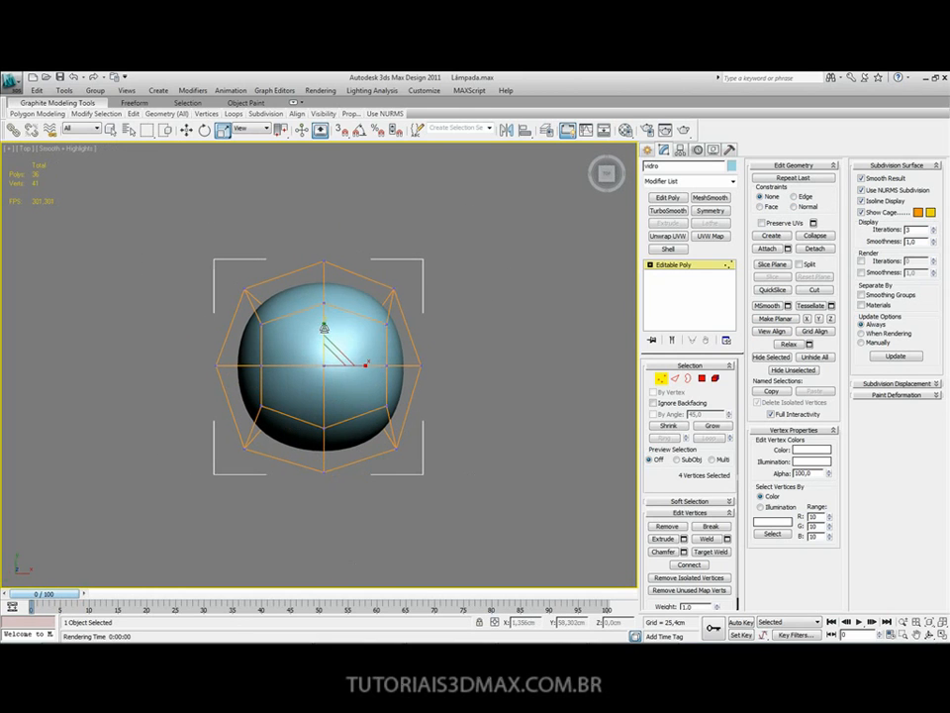
left_click_drag(153, 366, 415, 379)
left_click_drag(198, 348, 227, 389, "ctrl")
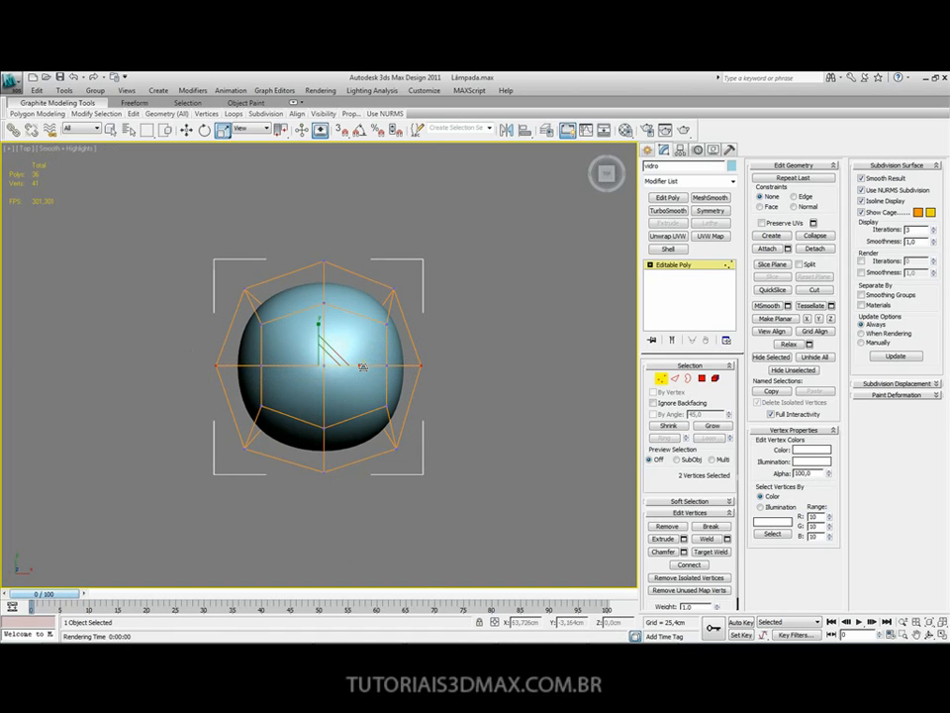
left_click_drag(360, 367, 372, 367)
left_click(325, 263)
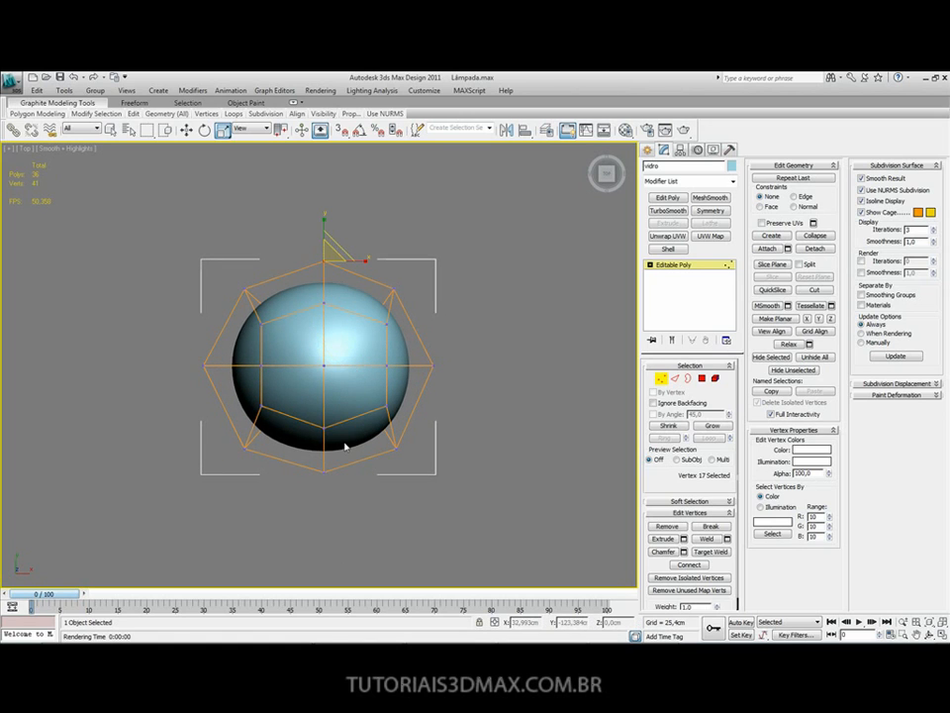
left_click(322, 473, "ctrl")
left_click_drag(322, 325, 321, 322)
In the front view, select the 16 vertices of the bulb's neck and scale them slightly inward.
key("p")
scroll(319, 334, "up", 4)
scroll(314, 352, "down", 3)
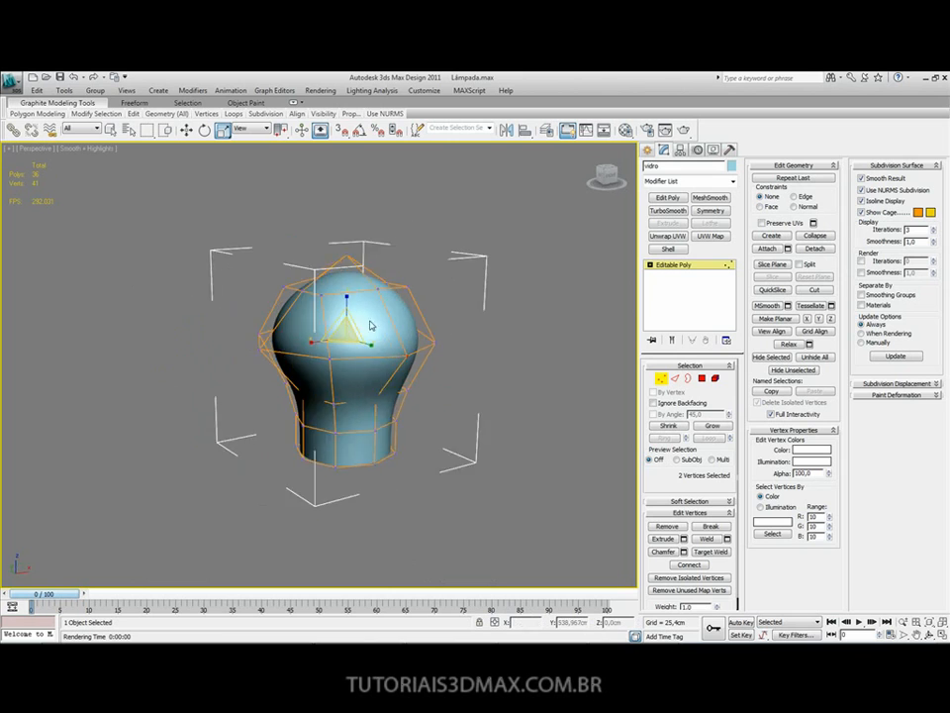
middle_click_drag(370, 325, 222, 349, "alt")
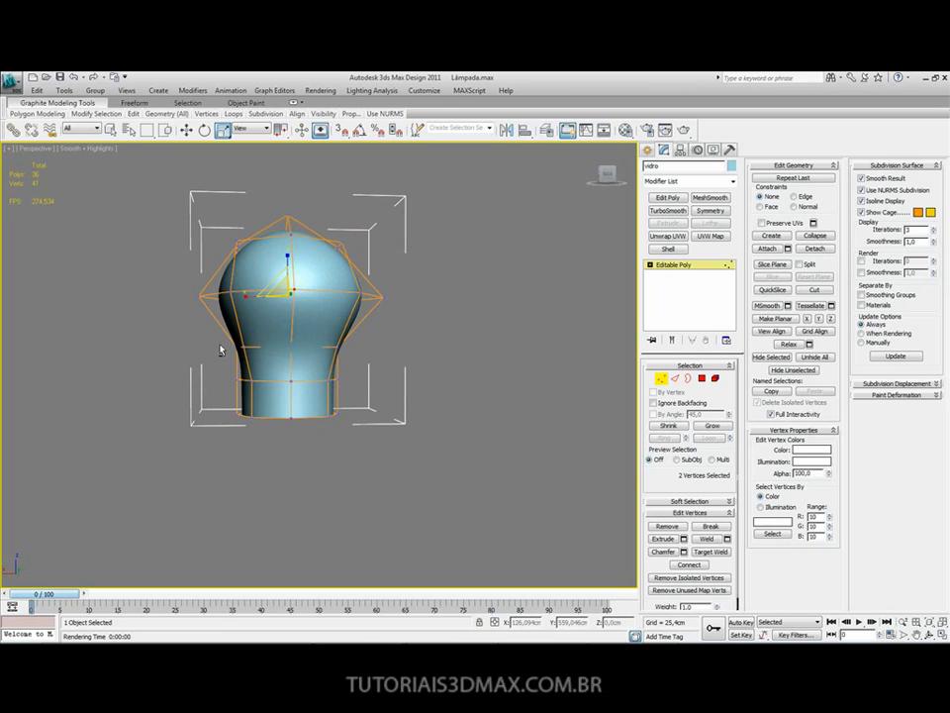
middle_click_drag(231, 402, 273, 425, "alt")
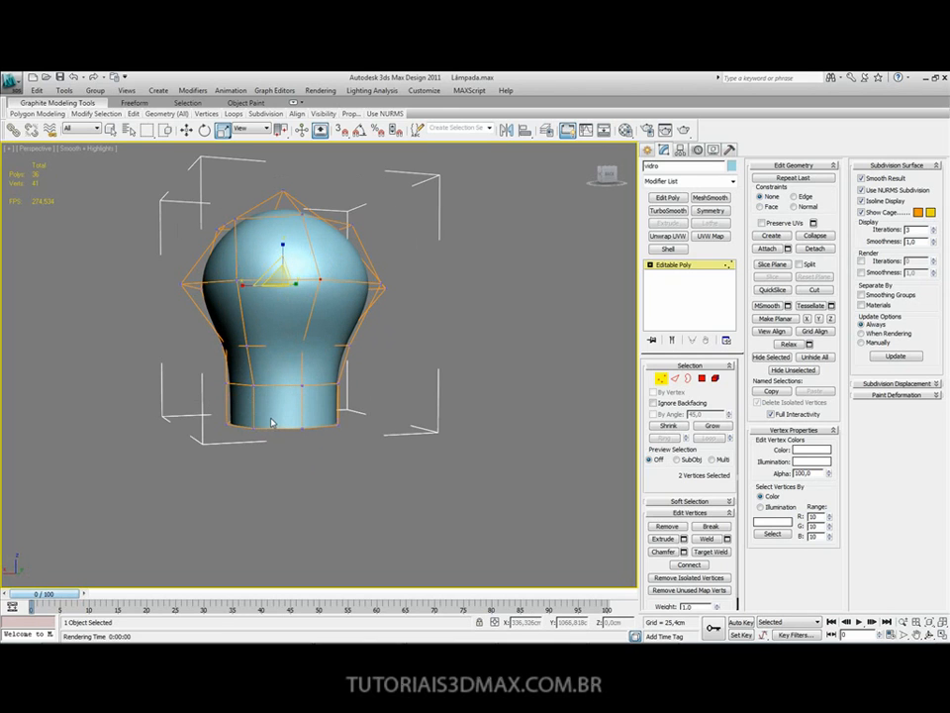
key("f")
left_click_drag(446, 509, 229, 393)
left_click_drag(331, 416, 330, 422)
Move individual vertices of the ring above the neck slightly outward to even out the bulb's profile.
key("w")
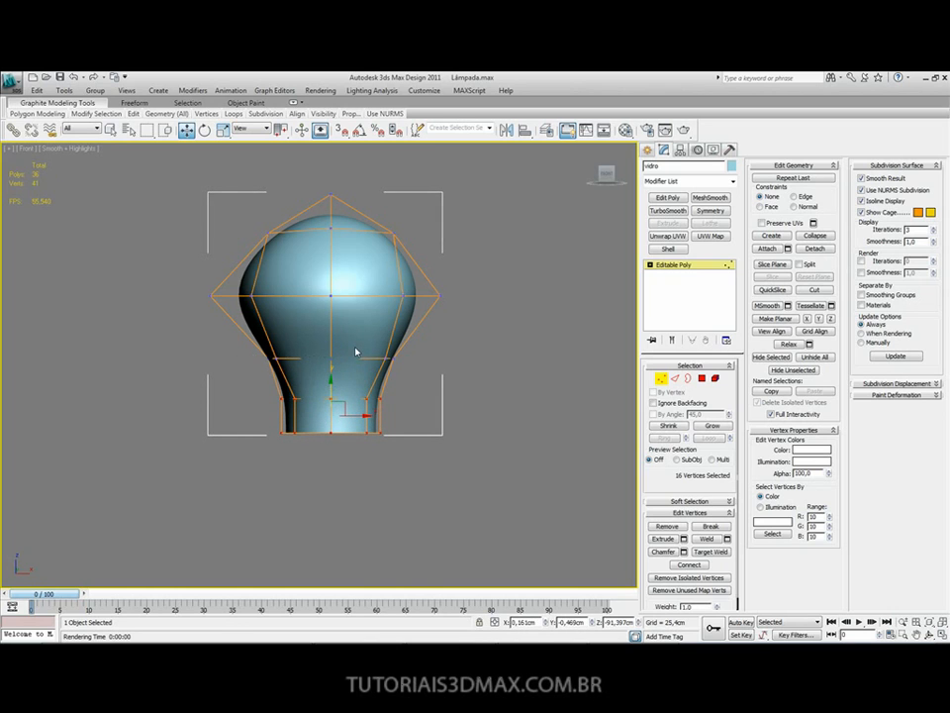
scroll(355, 351, "down", 2)
key("p")
middle_click_drag(352, 356, 353, 405, "alt")
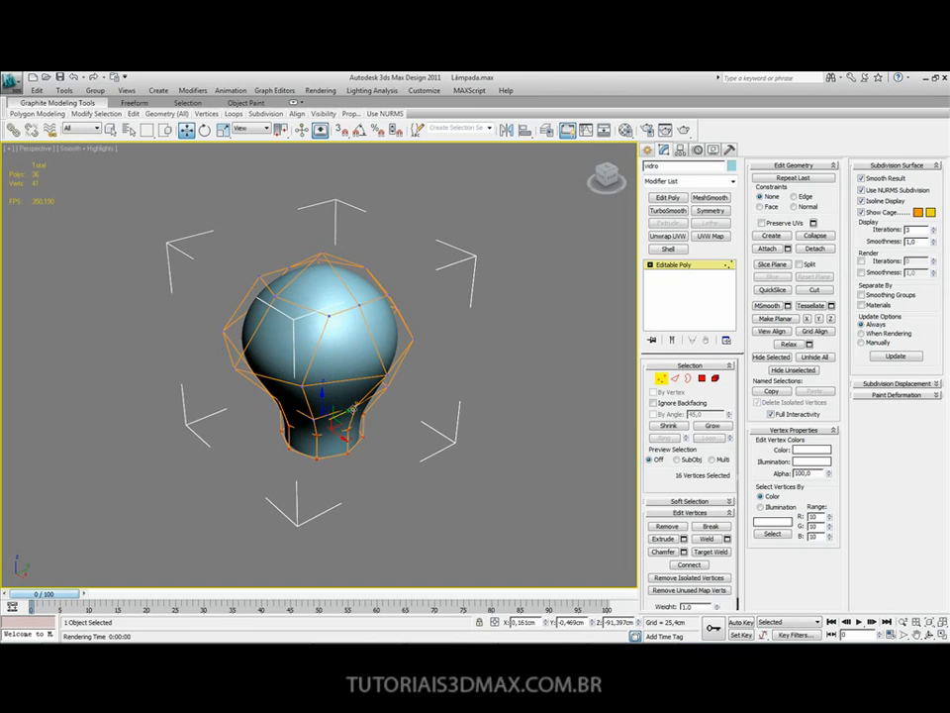
left_click(357, 405)
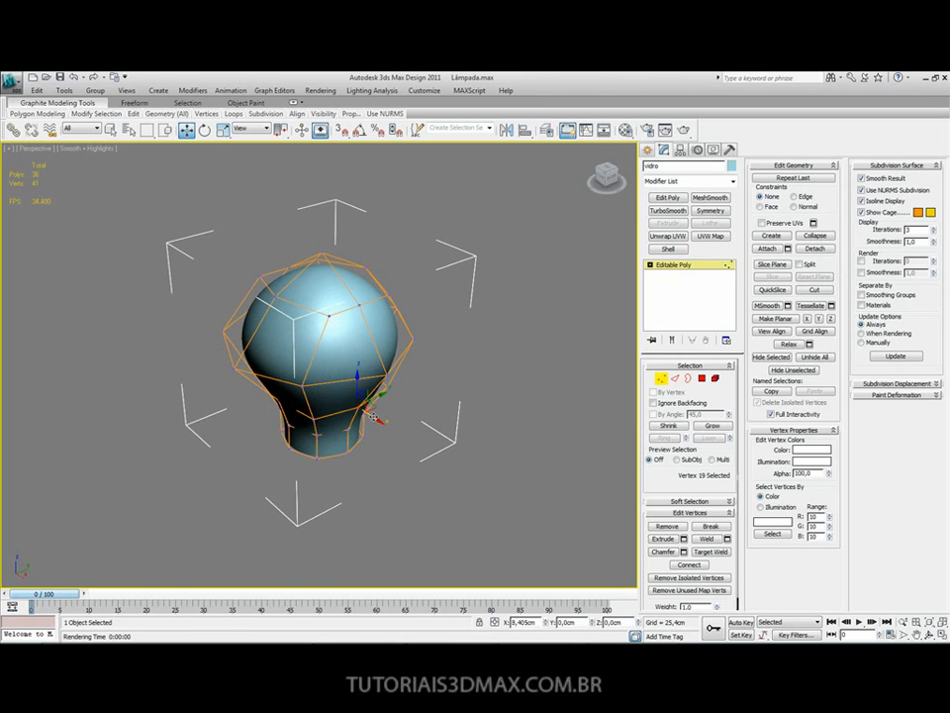
middle_click_drag(273, 399, 345, 423, "alt")
left_click(321, 406)
left_click_drag(325, 386, 330, 393)
middle_click_drag(330, 392, 202, 380, "alt")
left_click(311, 394)
left_click(297, 404)
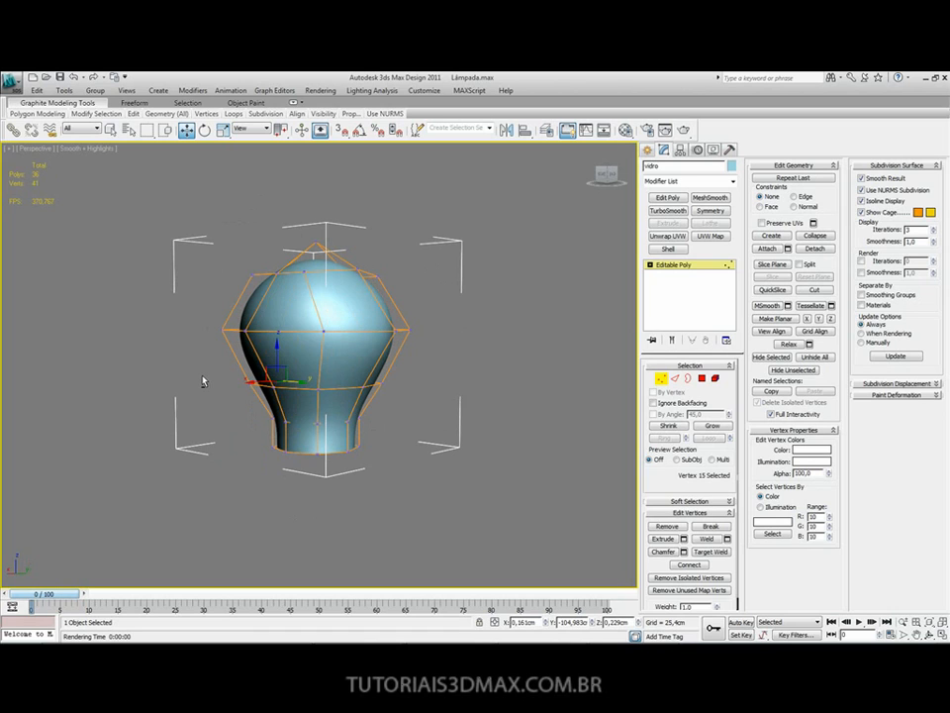
Compare the bulb with and without NURMS subdivision, leaving it turned off with edged faces displayed.
middle_click_drag(250, 358, 281, 325)
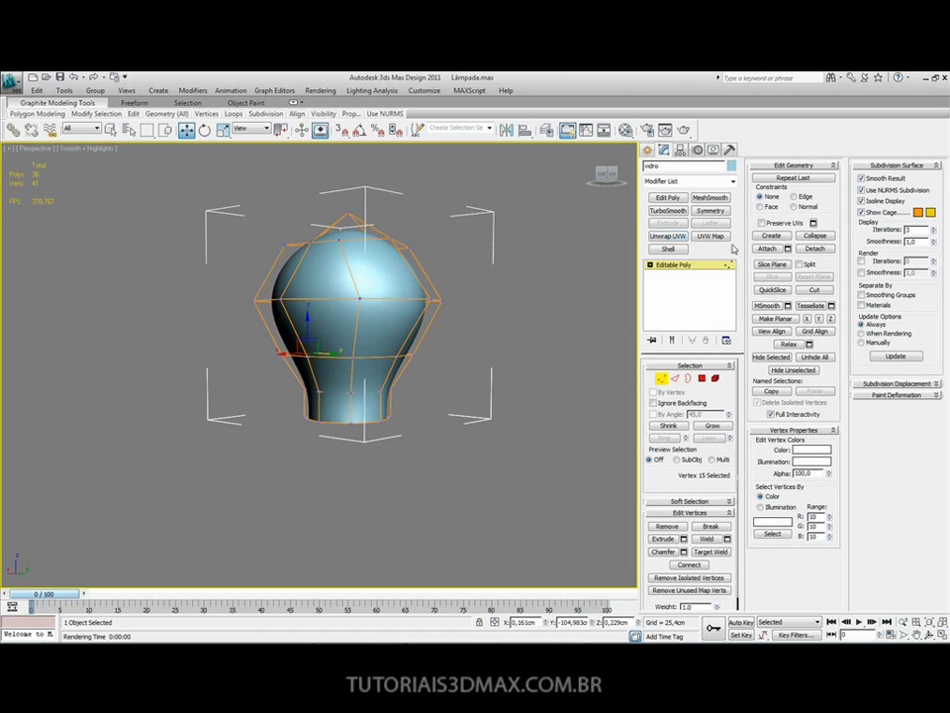
left_click(880, 190)
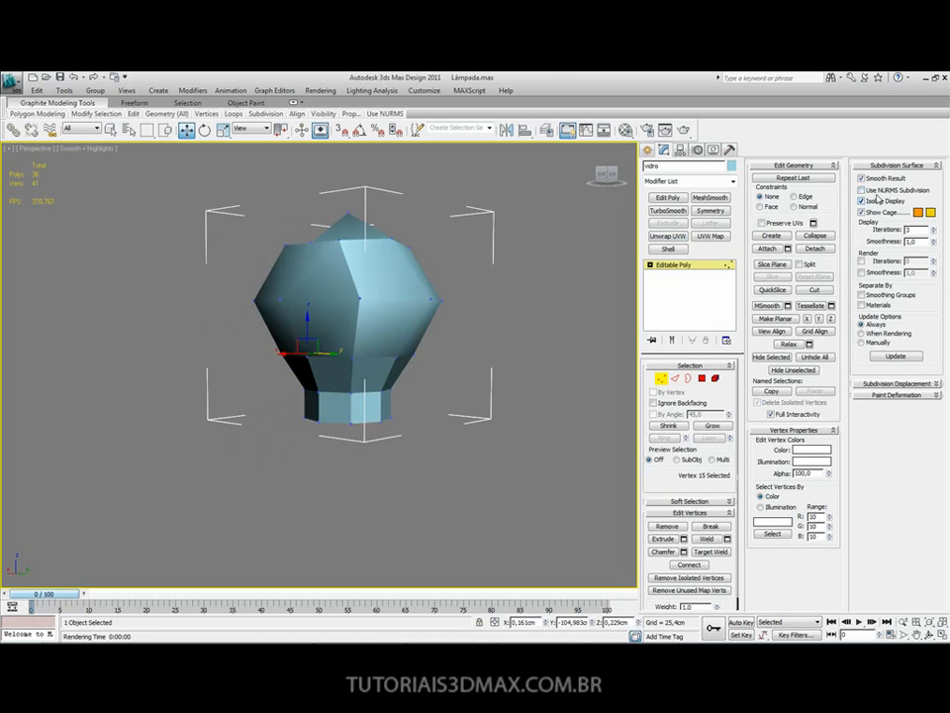
middle_click_drag(341, 300, 392, 273)
key("F4")
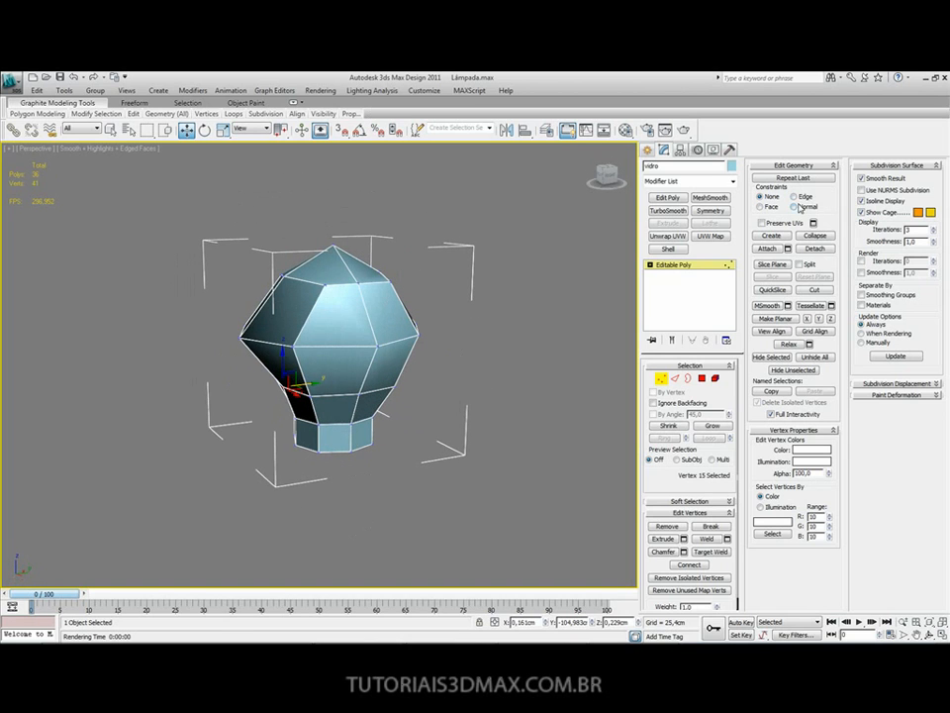
left_click(861, 190)
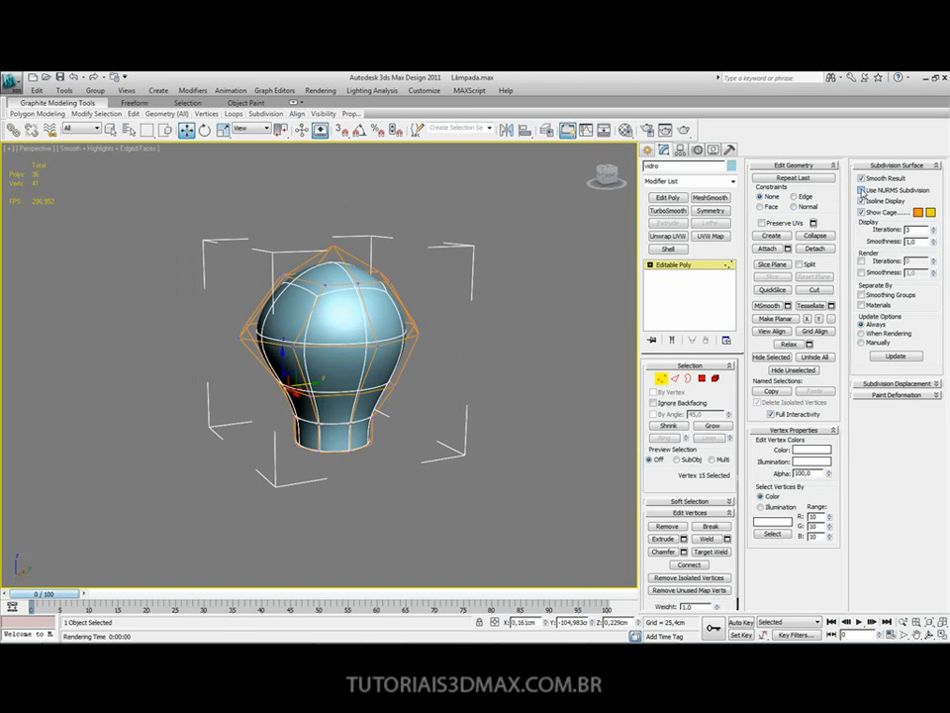
left_click(861, 190)
middle_click_drag(439, 346, 359, 363, "alt")
Extrude the open edge loop at the base of the neck about 16 cm downward and scale it inward.
key("f")
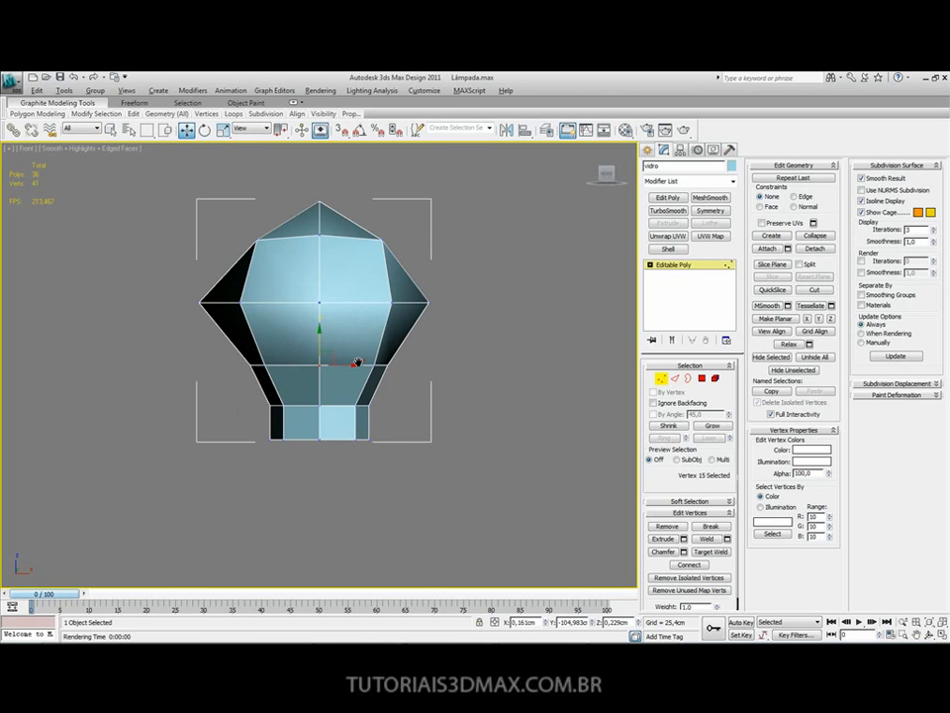
scroll(341, 351, "up", 5)
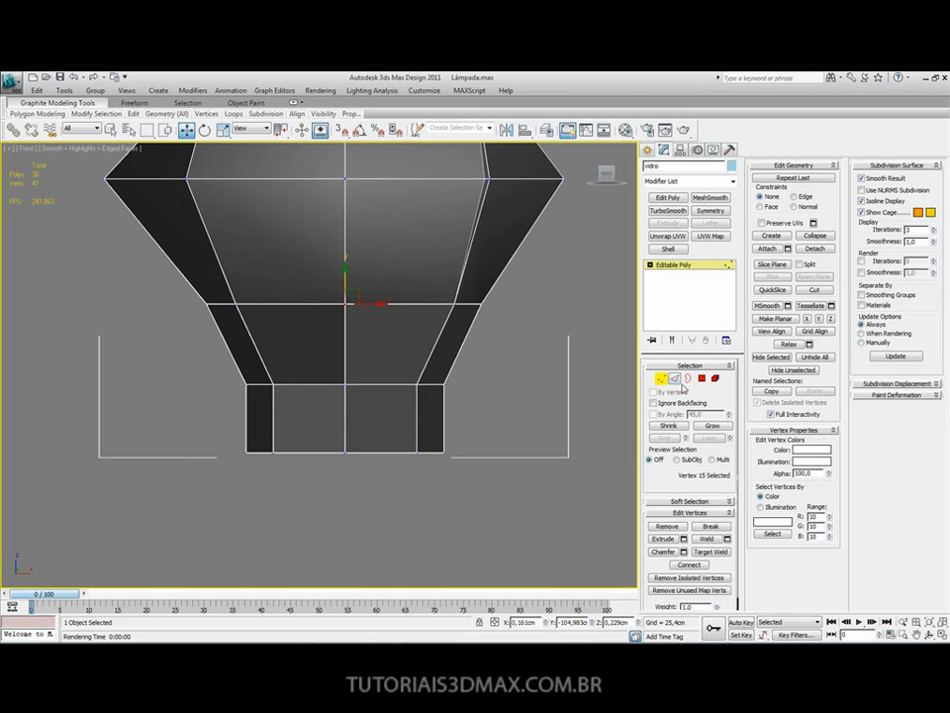
left_click(674, 379)
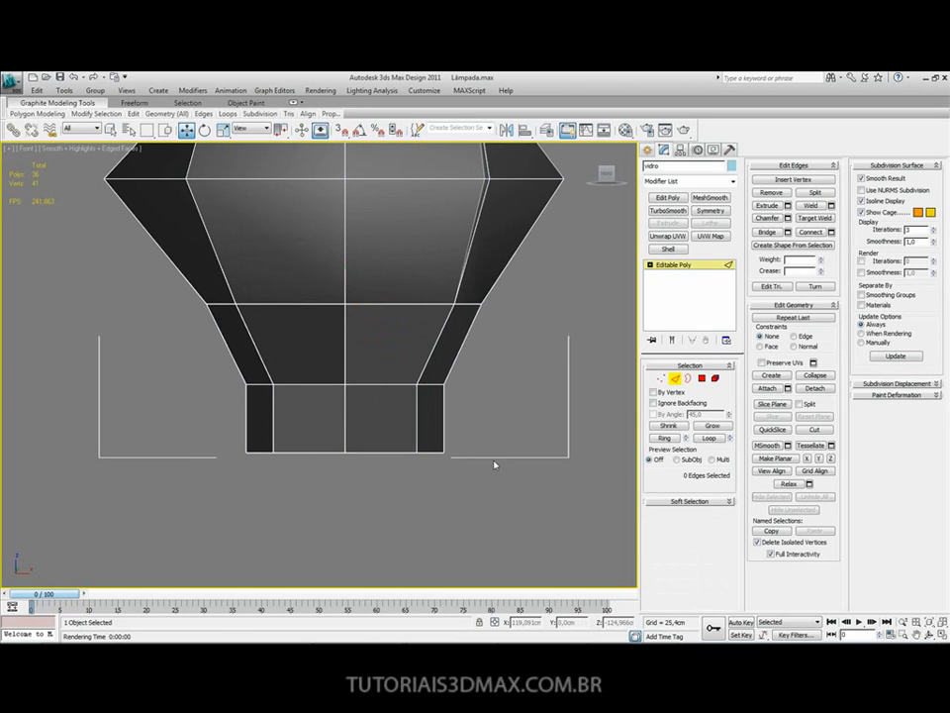
double_click(391, 453)
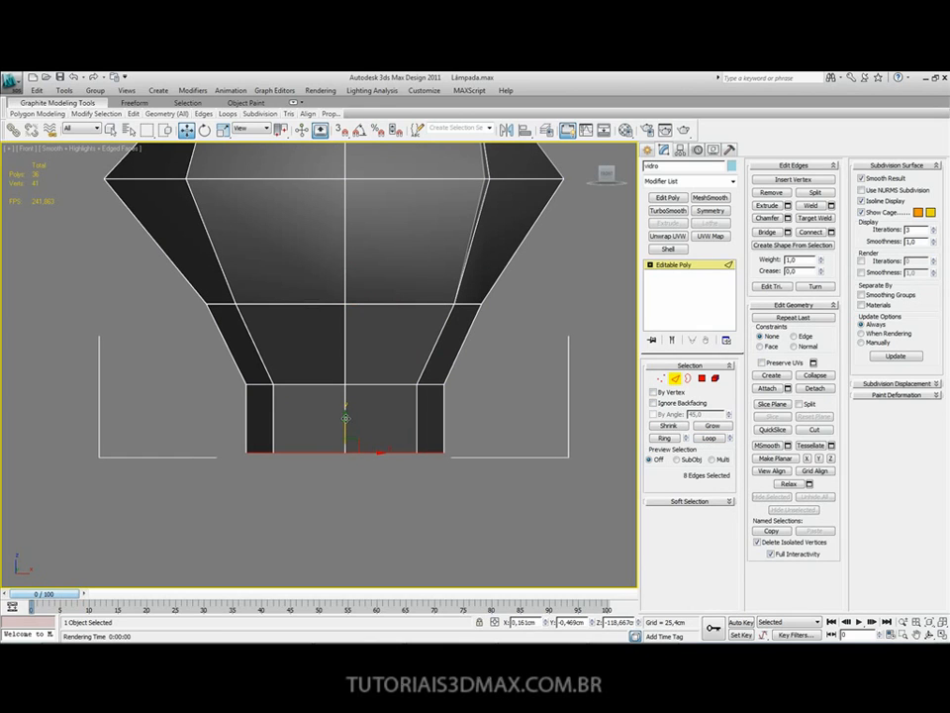
left_click_drag(345, 418, 335, 497, "shift")
key("r")
key("w")
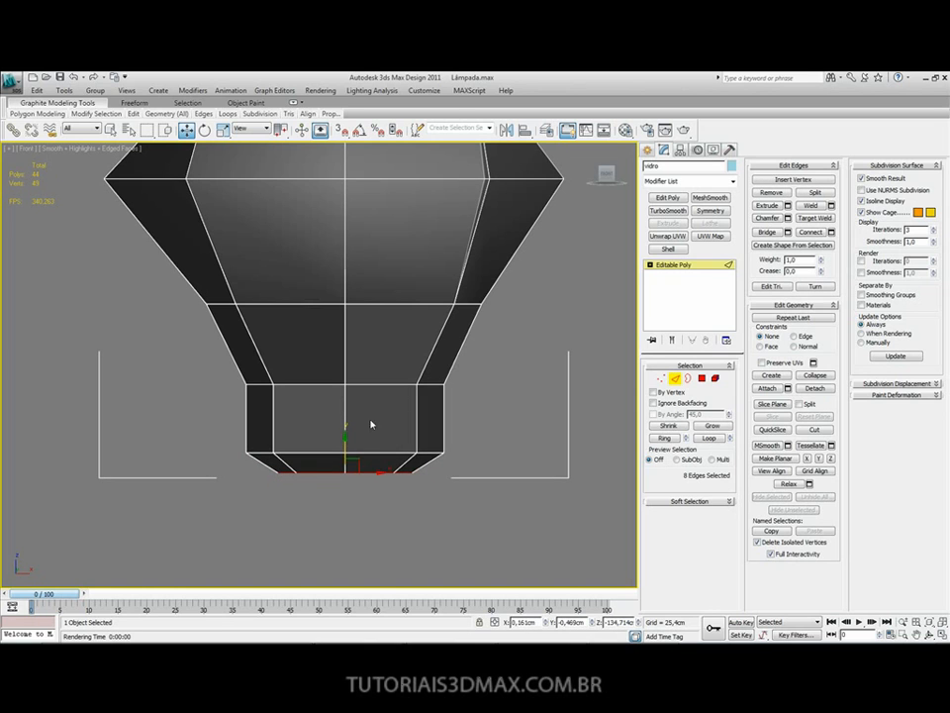
scroll(377, 392, "down", 4)
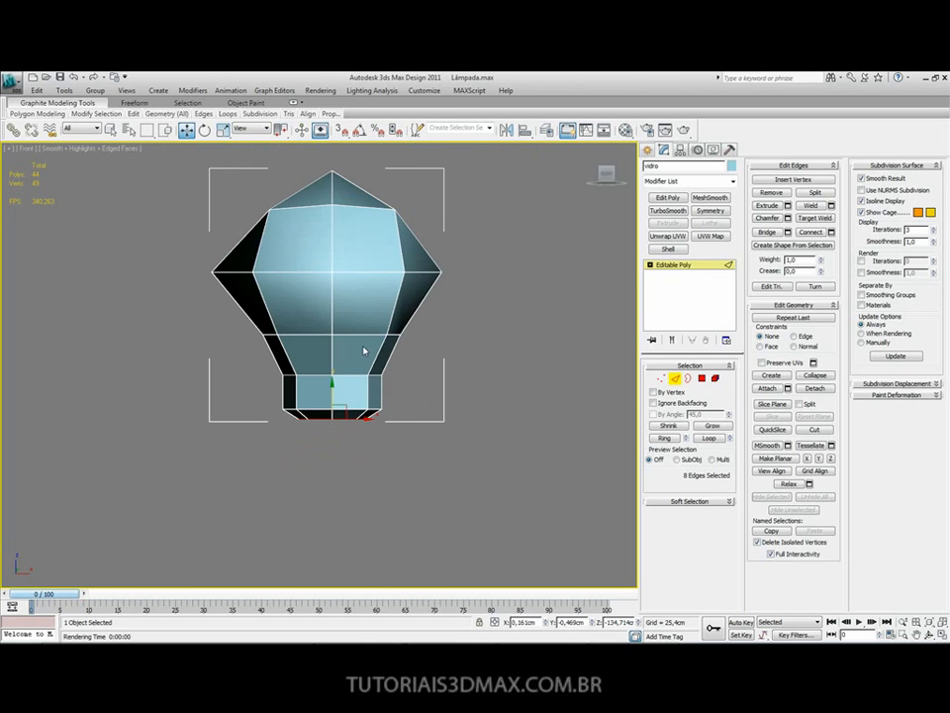
Turn NURMS subdivision back on for the extended bulb and hide its edged faces.
key("p")
mouse_move(369, 353)
middle_mouse_down("alt")
mouse_move(345, 325)
mouse_move(373, 362)
middle_mouse_up("alt")
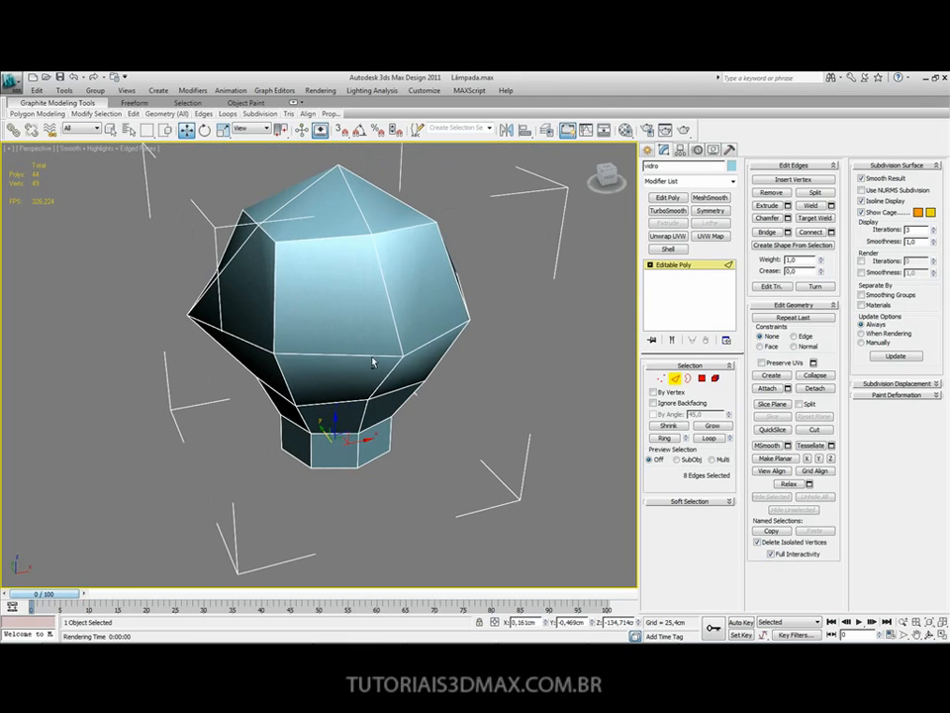
left_click(870, 190)
middle_click_drag(461, 322, 398, 335, "alt")
key("F4")
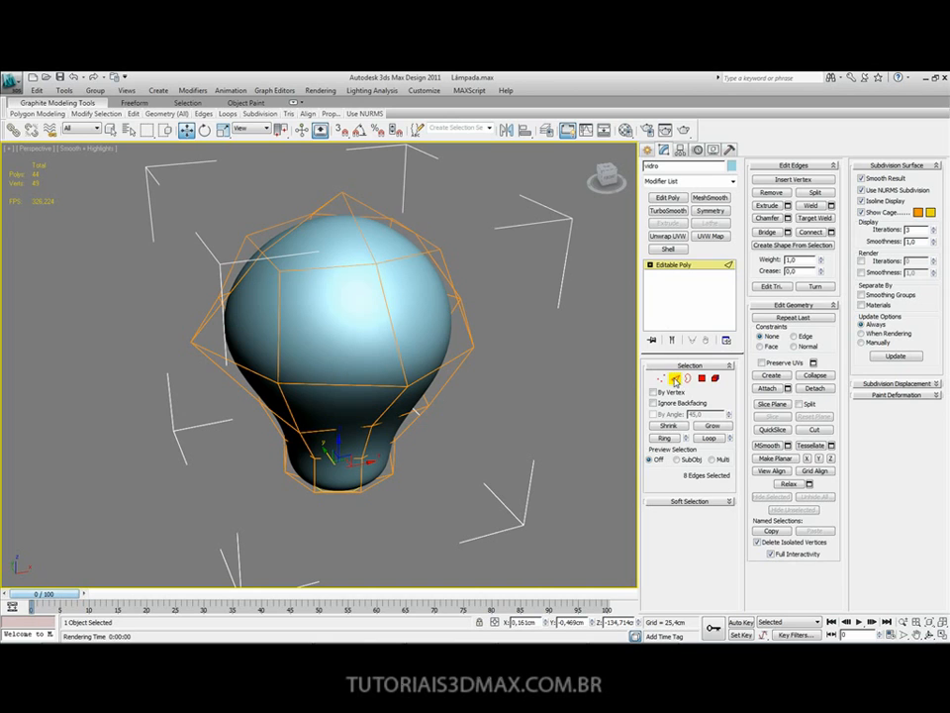
Leave edge editing and examine the smoothed bulb's overall shape and rounded base.
left_click(674, 380)
left_click(587, 400)
mouse_move(384, 369)
middle_mouse_down("alt")
mouse_move(342, 323)
mouse_move(336, 225)
mouse_move(331, 284)
mouse_move(268, 347)
mouse_move(193, 345)
mouse_move(514, 349)
mouse_move(399, 343)
mouse_move(479, 350)
mouse_move(325, 356)
mouse_move(332, 373)
mouse_move(338, 297)
mouse_move(343, 416)
mouse_move(333, 418)
mouse_move(325, 405)
mouse_move(330, 329)
mouse_move(239, 352)
mouse_move(308, 320)
mouse_move(191, 332)
mouse_move(333, 333)
mouse_move(386, 317)
mouse_move(288, 336)
mouse_move(337, 322)
middle_mouse_up("alt")
left_click(327, 329)
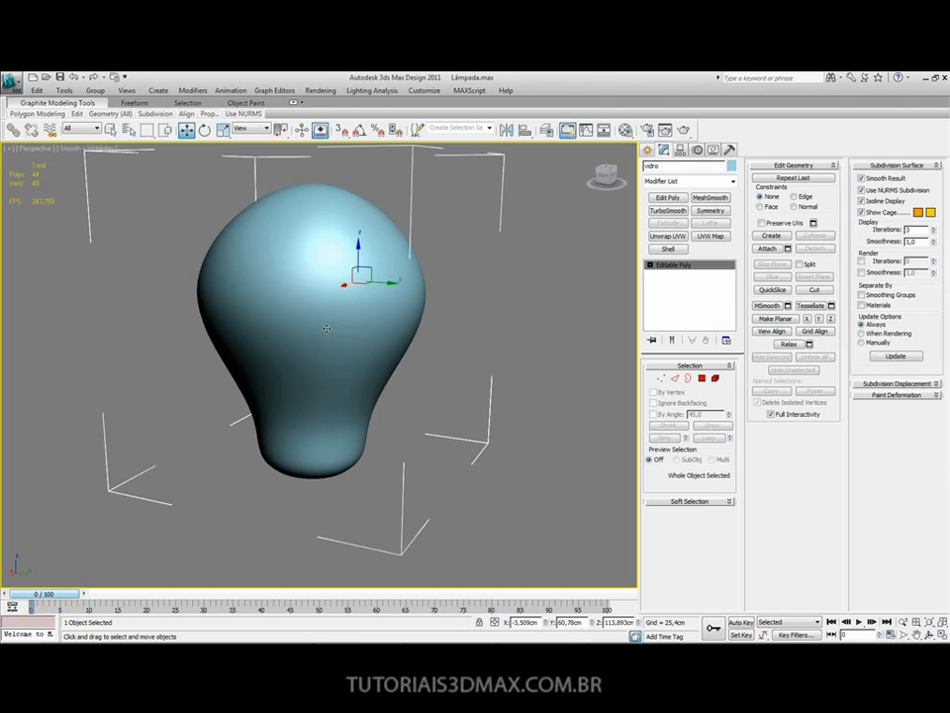
middle_click_drag(326, 329, 290, 386)
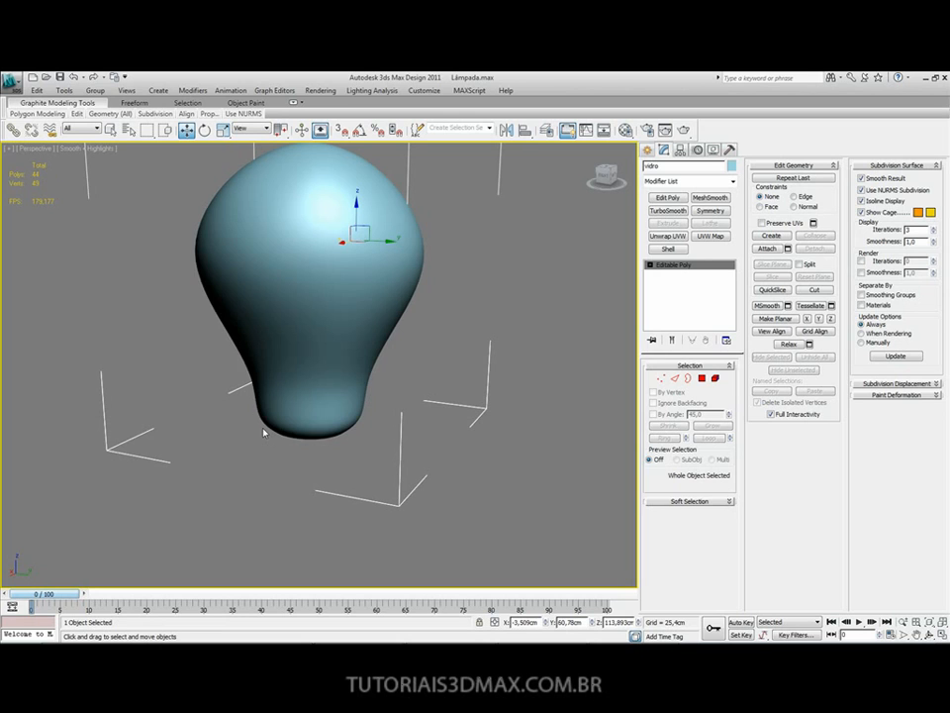
middle_click_drag(311, 333, 314, 385, "alt")
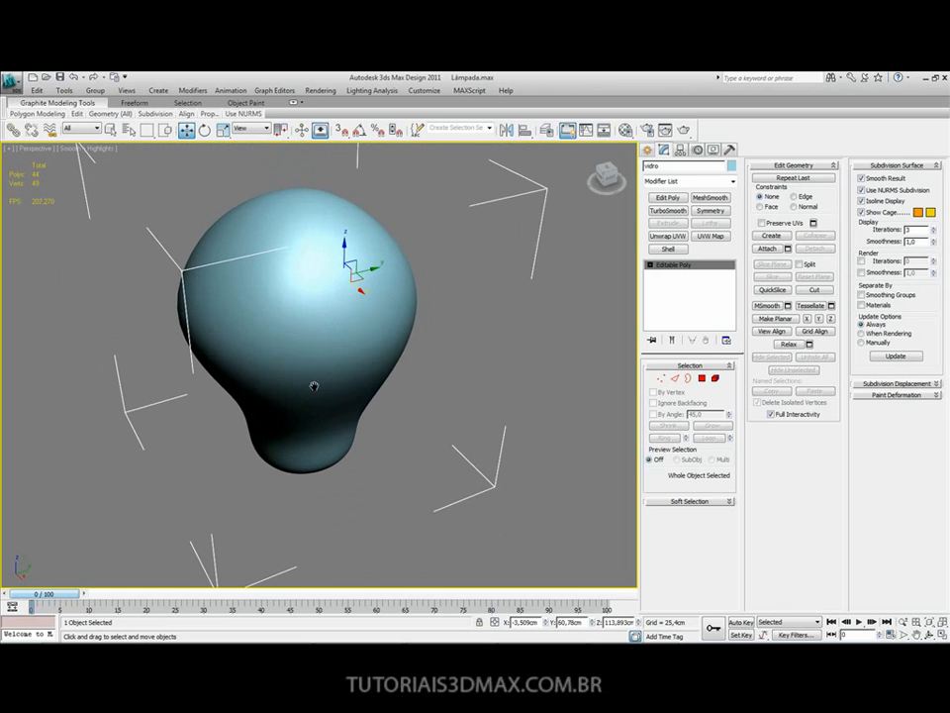
Turn off the bulb's NURMS subdivision and show the grid in the top view.
left_click(861, 189)
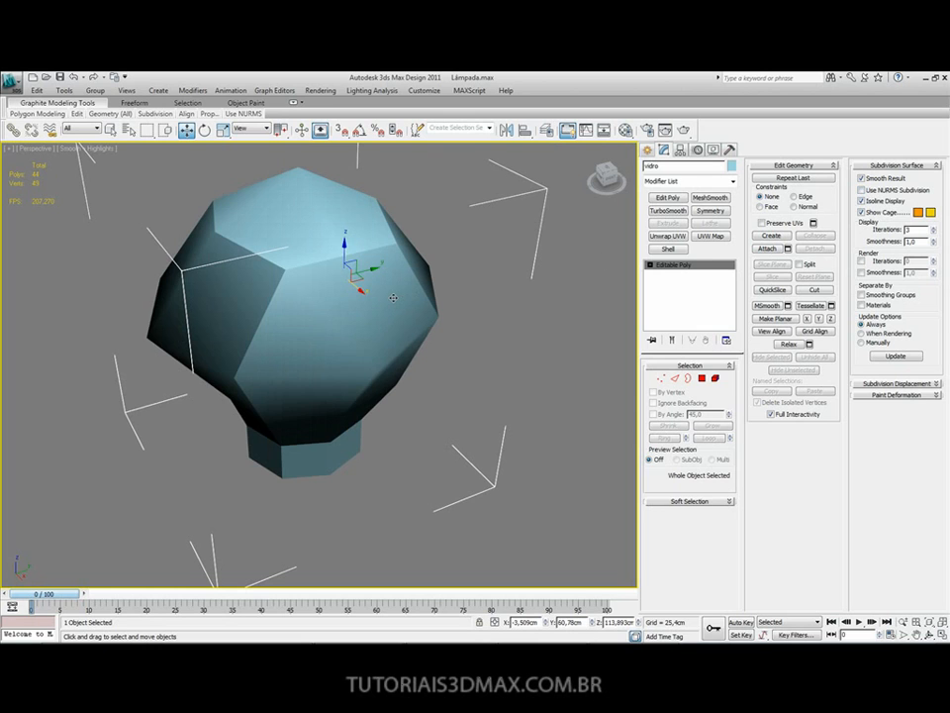
key("t")
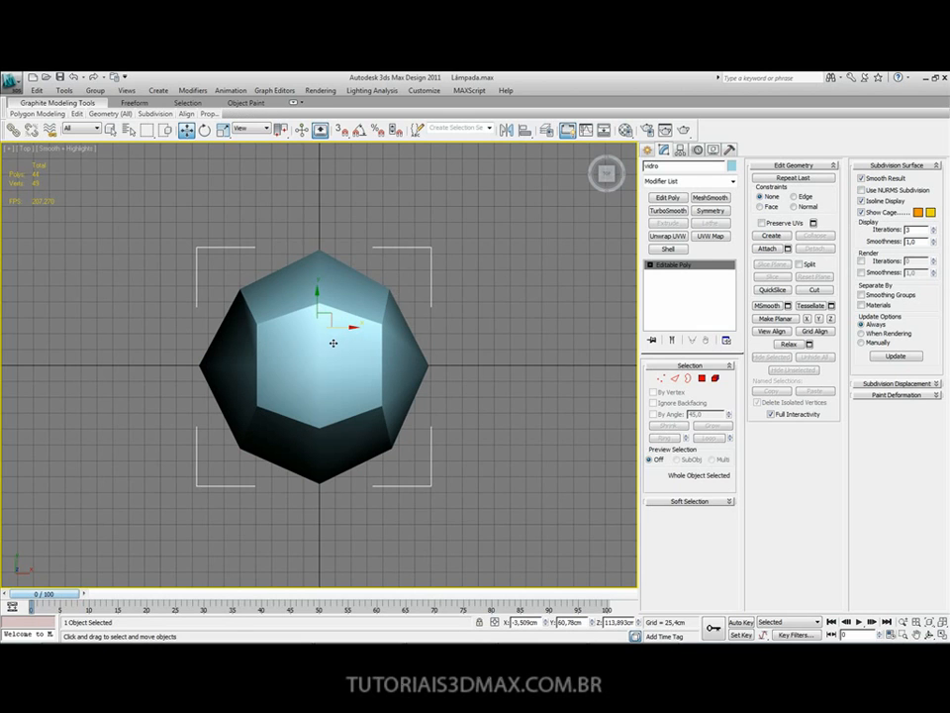
key("g")
left_click(494, 272)
left_click_drag(455, 282, 269, 380)
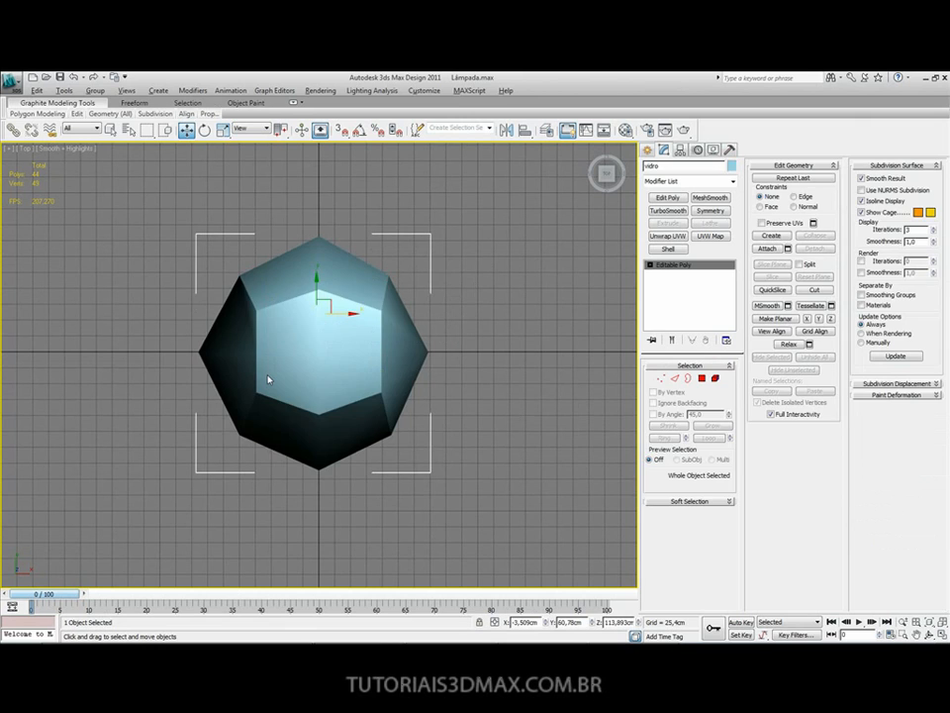
Draw a helix spline centred on the bulb in the top view, with radii about 46.1 and 29.5 cm and height about 29.4 cm.
left_click(210, 333)
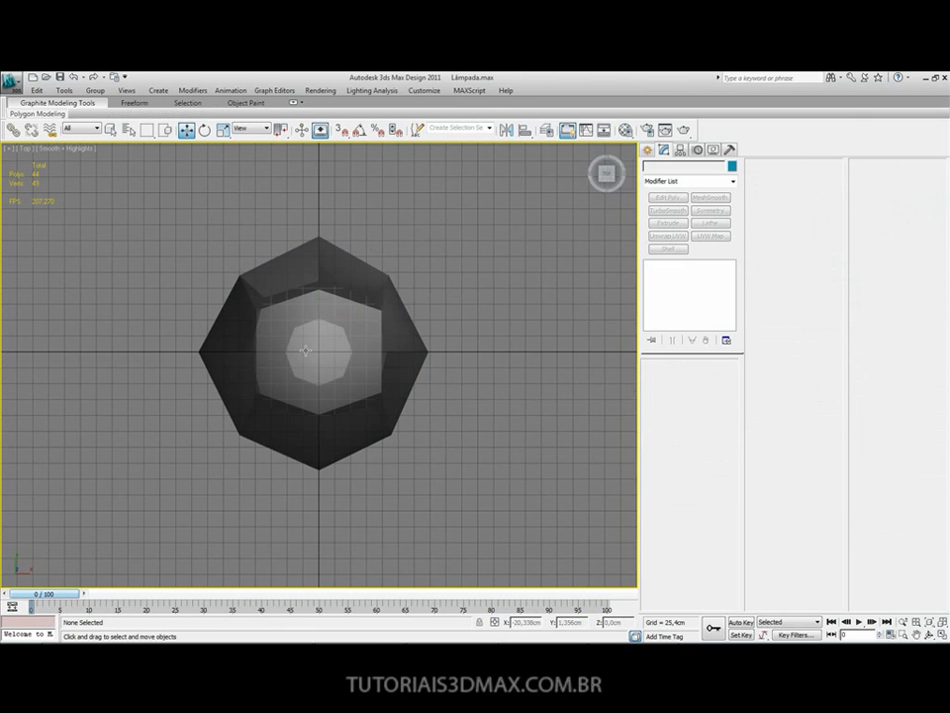
scroll(308, 349, "up", 3)
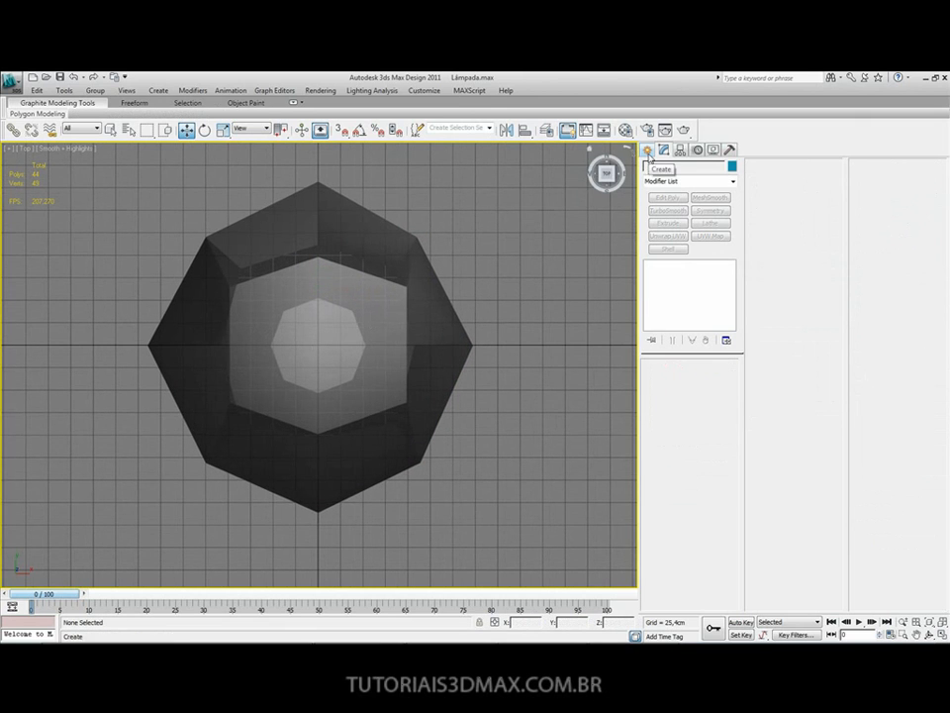
left_click(648, 150)
left_click(664, 171)
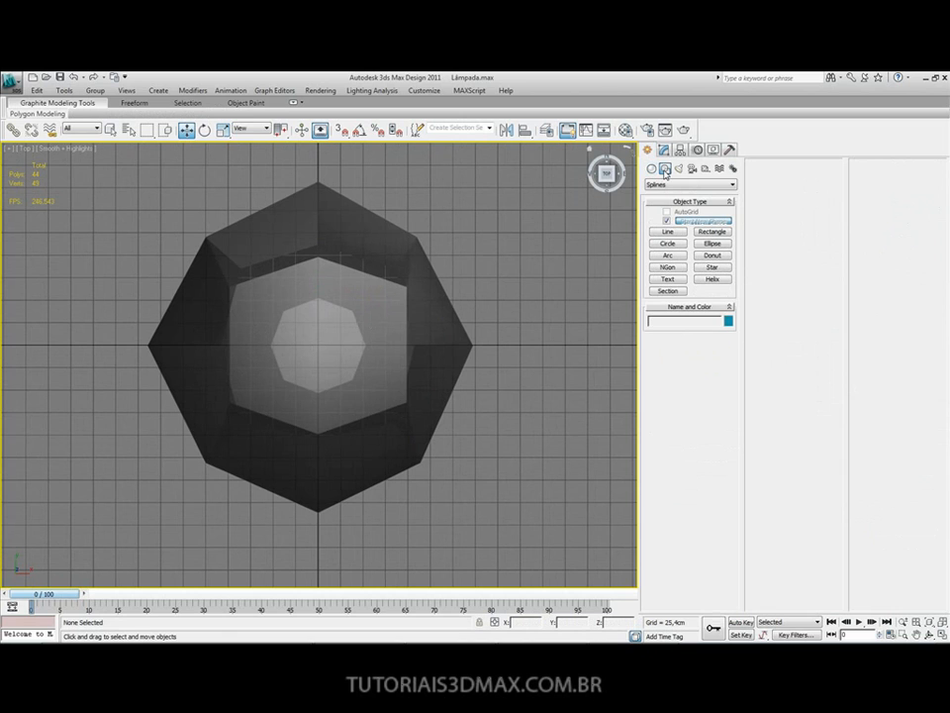
left_click(713, 280)
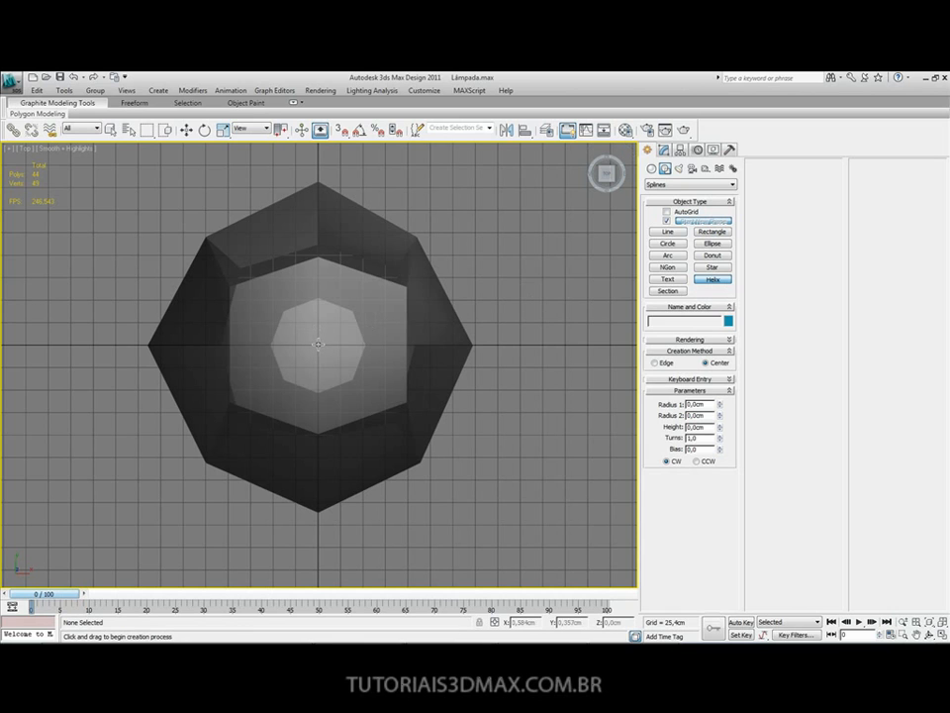
left_click_drag(317, 343, 346, 370)
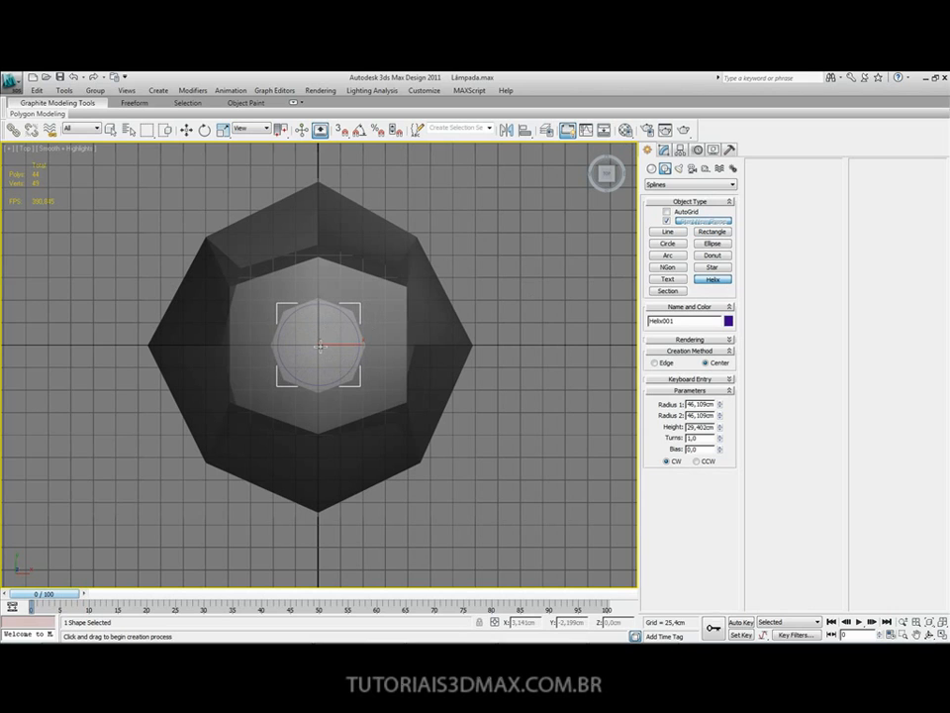
left_click(337, 347)
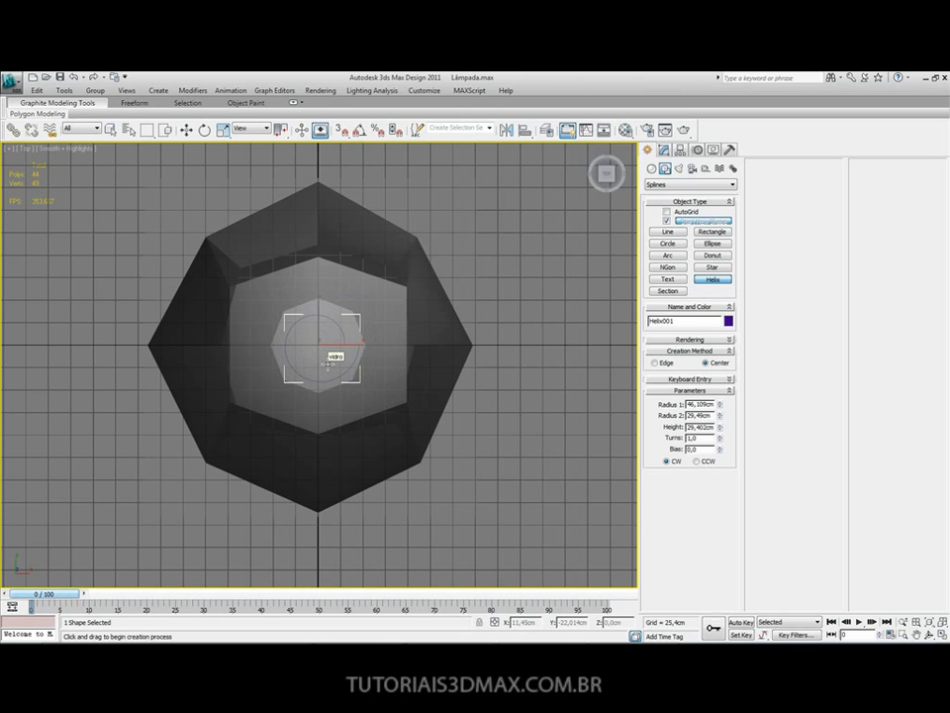
Switch to the perspective view and move the bulb upward away from the helix.
key("p")
middle_click_drag(357, 340, 348, 381)
scroll(356, 348, "down", 3)
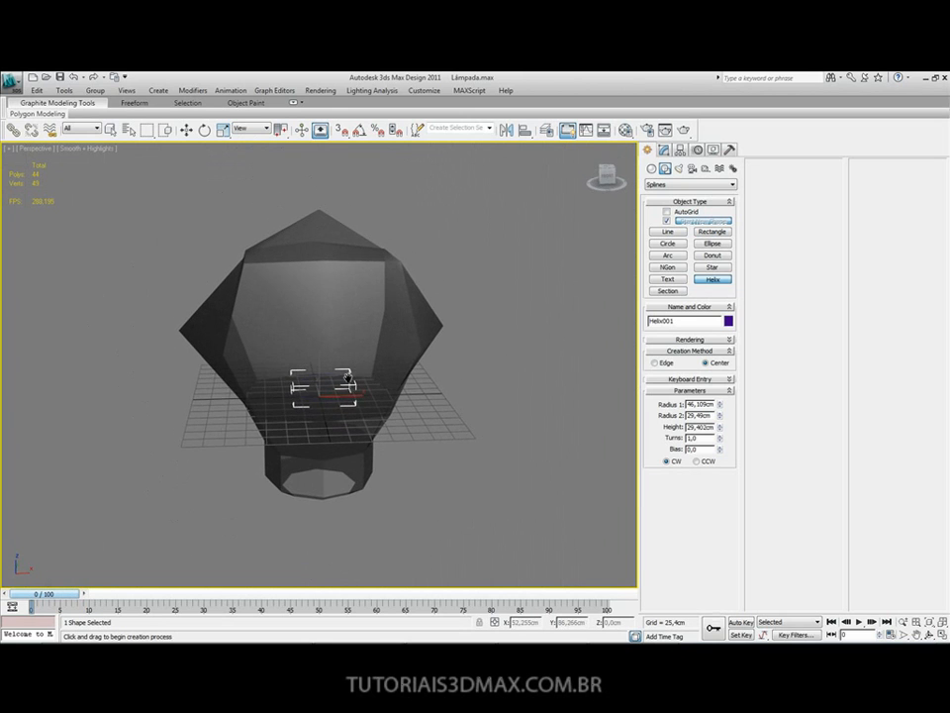
key("w")
left_click(483, 289)
left_click(403, 295)
left_click_drag(310, 270, 298, 129)
Turn off the bulb's see-through display and raise it further until it clears the helix.
middle_click_drag(355, 378, 331, 406)
key("alt+x")
middle_click_drag(350, 282, 324, 346)
left_click_drag(324, 309, 306, 189)
Select the helix below the bulb and open its parameters for modification.
middle_click_drag(365, 543, 347, 448)
scroll(353, 503, "up", 2)
left_click(297, 497)
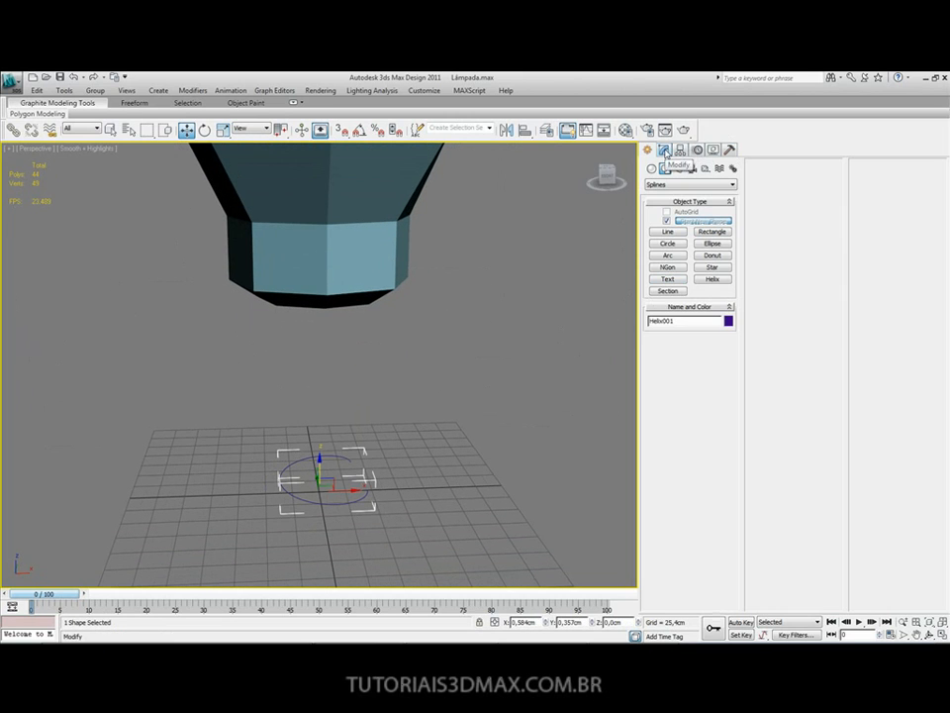
left_click(664, 150)
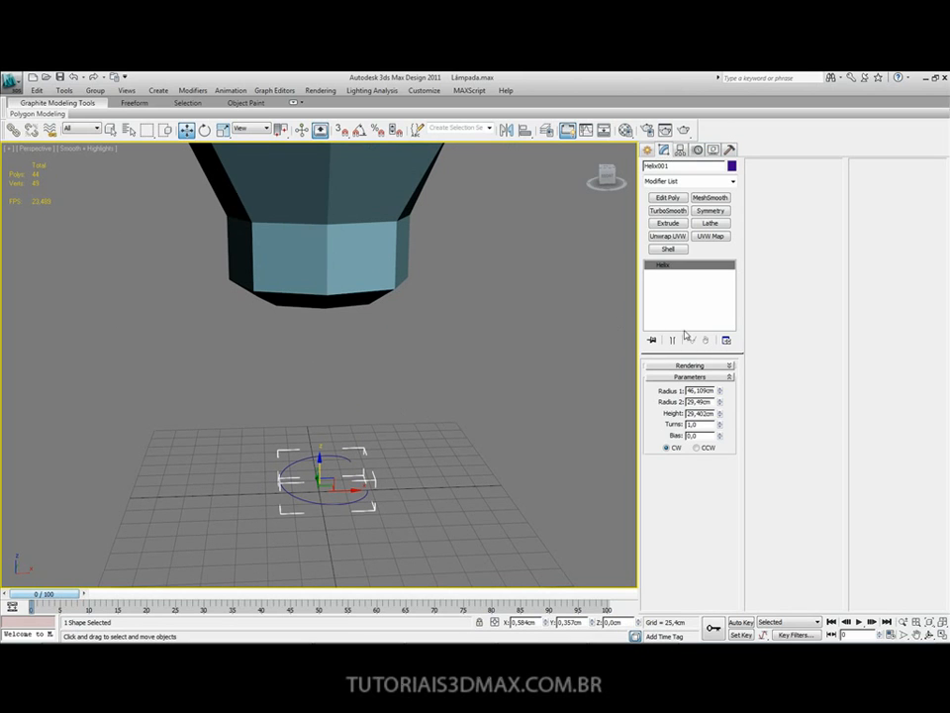
Try different values for the helix's first and second radii, undoing each change.
left_click_drag(719, 394, 724, 352)
key("ctrl+z")
left_click_drag(719, 401, 722, 332)
key("ctrl+z")
left_click_drag(720, 392, 705, 346)
key("ctrl+z")
Set the helix's number of turns to 4.
left_click(715, 424)
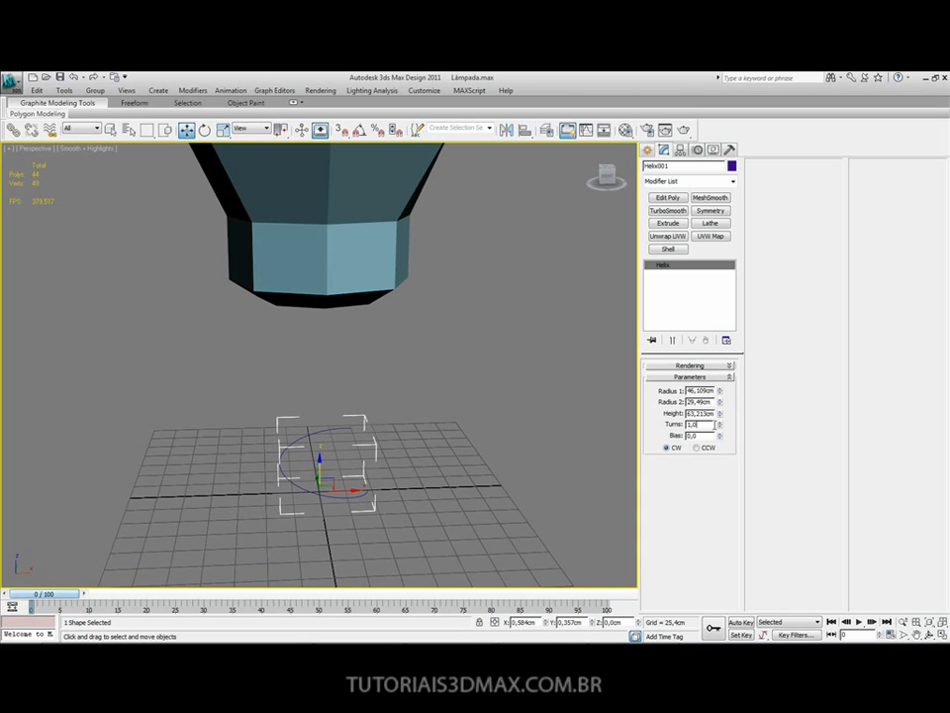
double_click(714, 424)
type("4")
key("Return")
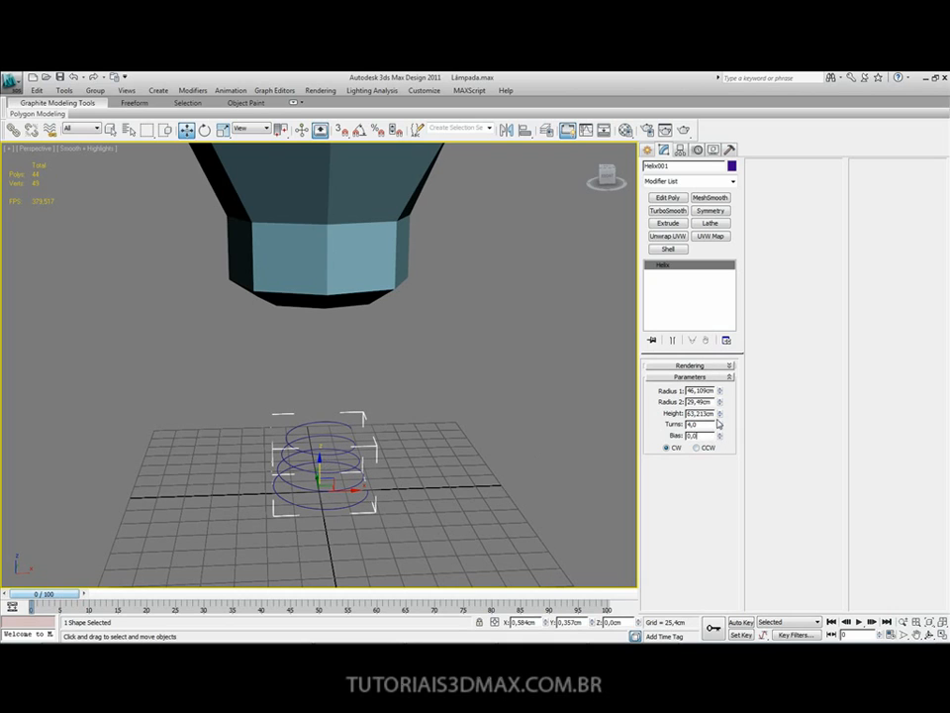
Set the helix's Radius 1 to about 30.9 cm, Radius 2 to about 53.4 cm and height to about 72.1 cm.
left_click_drag(719, 393, 704, 357)
mouse_move(720, 415)
left_mouse_down()
mouse_move(718, 384)
mouse_move(720, 404)
left_mouse_up()
scroll(365, 415, "up", 4)
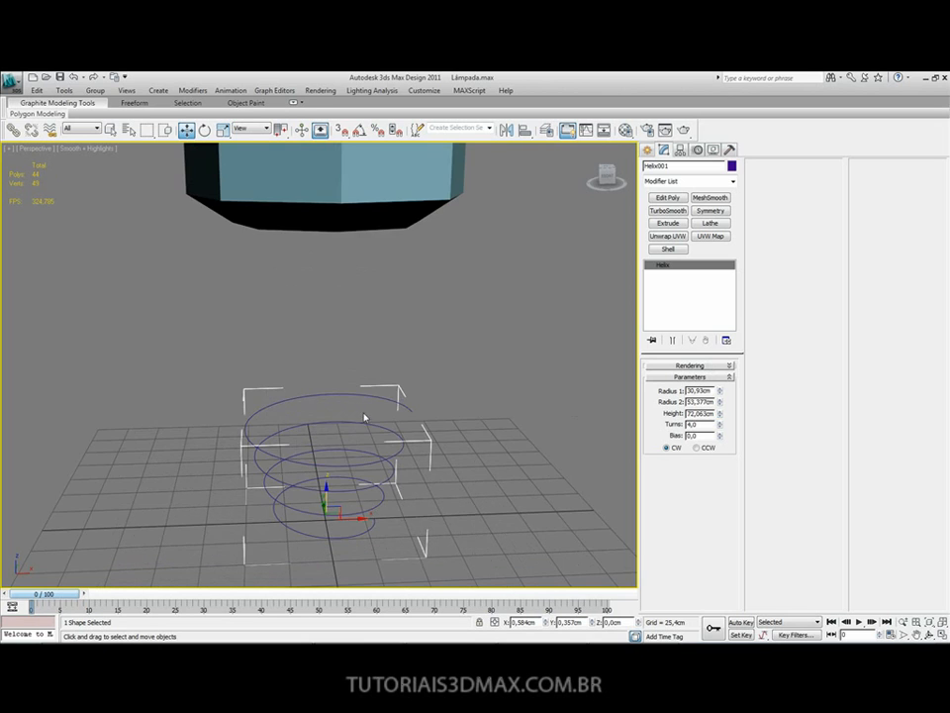
scroll(364, 373, "up", 3)
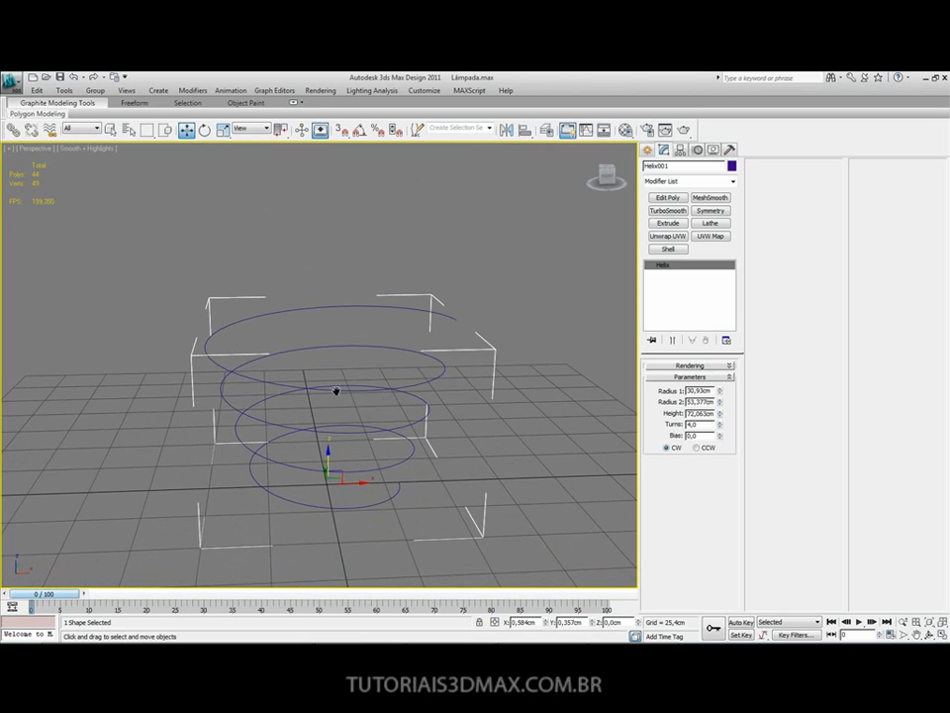
scroll(344, 396, "up", 2)
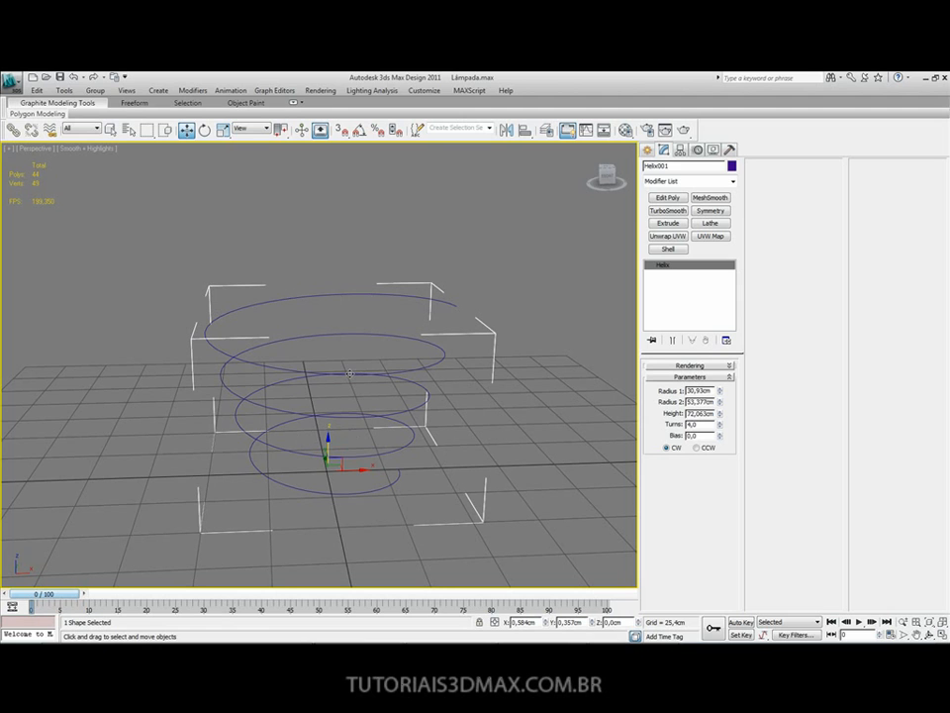
middle_click_drag(350, 373, 350, 410)
middle_click_drag(337, 401, 339, 412)
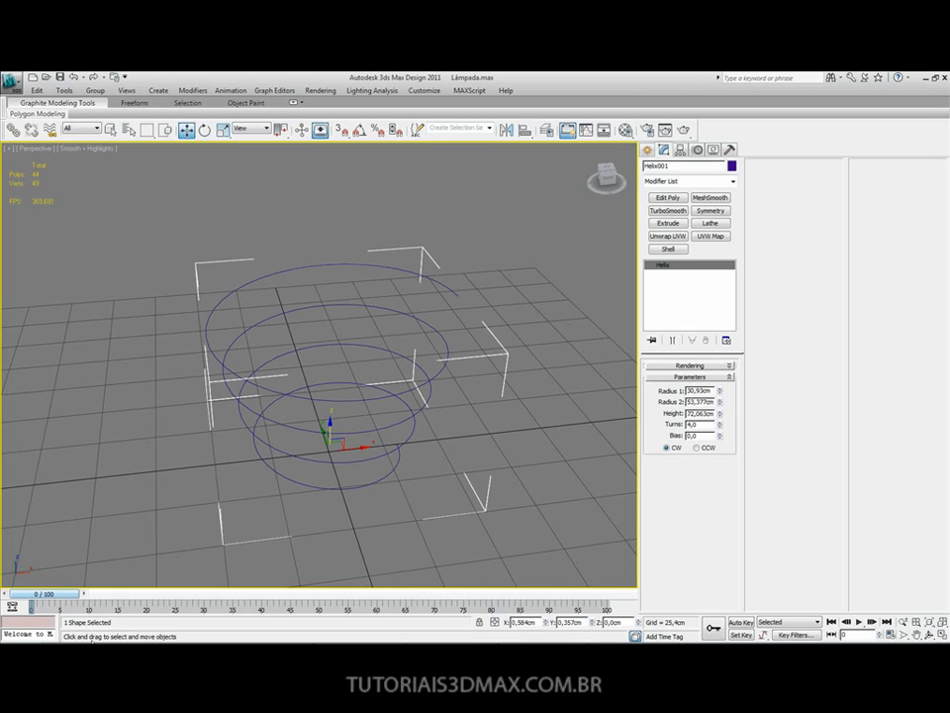